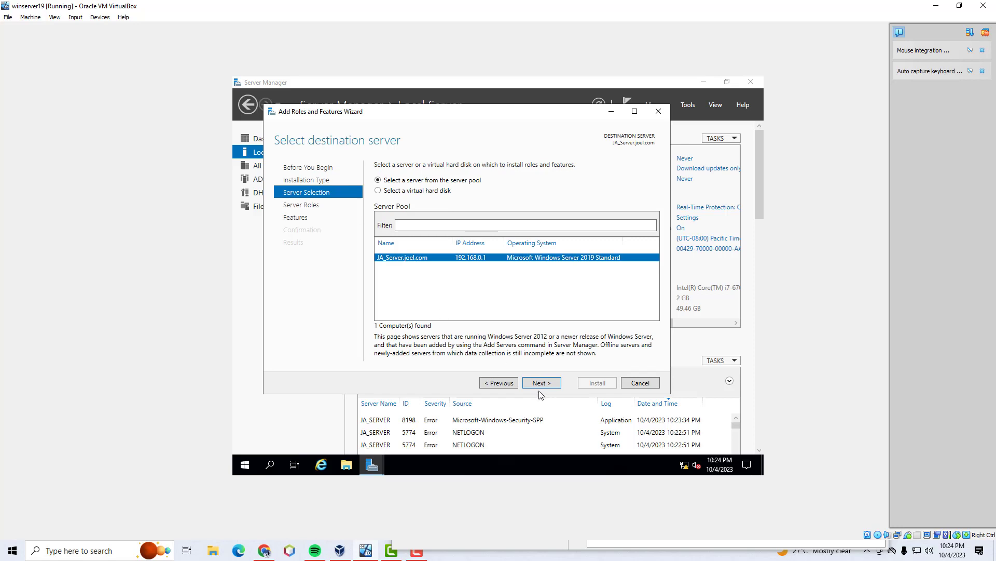
Install the DNS Server role with its required management tools on the selected server, keeping the default features
{"action": "left_click", "coordinate": [541, 386]}
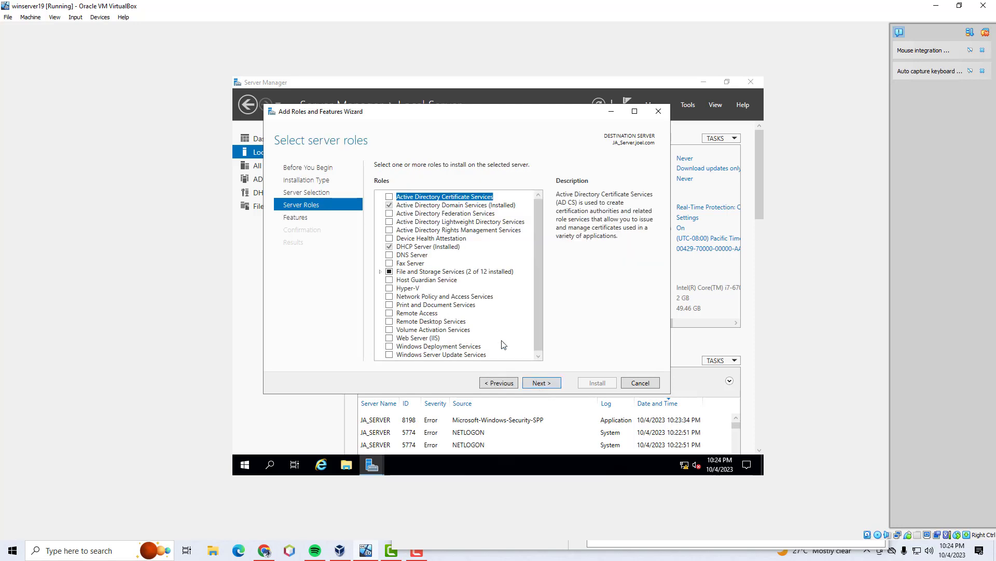
{"action": "left_click", "coordinate": [390, 255]}
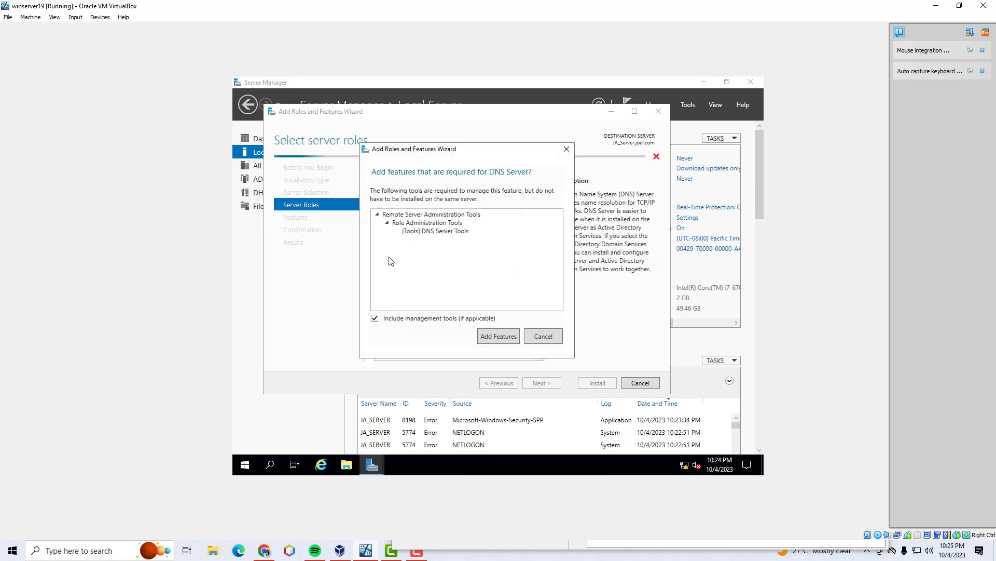
{"action": "left_click", "coordinate": [499, 337]}
{"action": "left_click", "coordinate": [542, 383]}
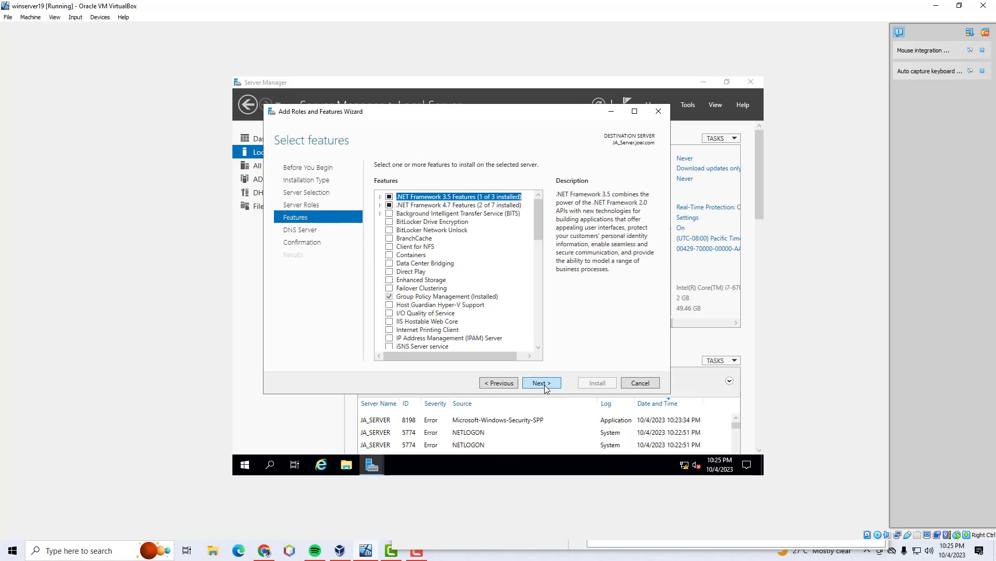
{"action": "left_click", "coordinate": [546, 387]}
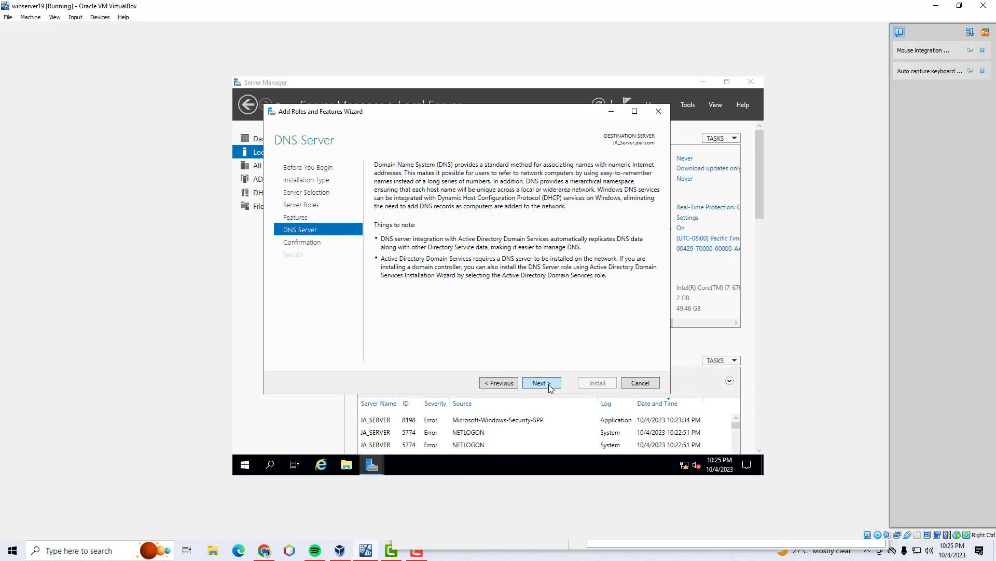
{"action": "left_click", "coordinate": [550, 389]}
{"action": "left_click", "coordinate": [593, 384]}
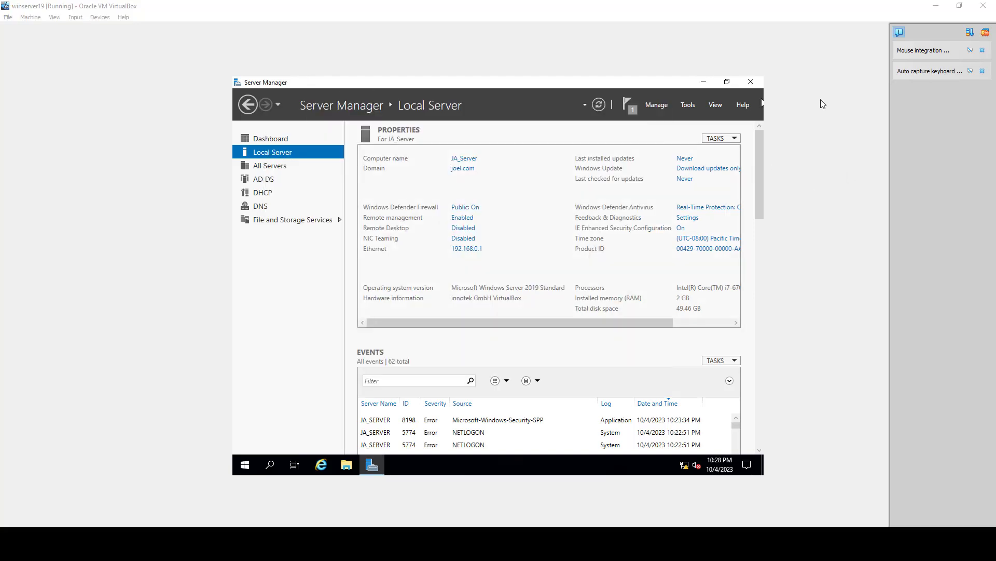
Open DNS Manager and display the records of the joel.com forward lookup zone under JA_SERVER
{"action": "left_click", "coordinate": [683, 106]}
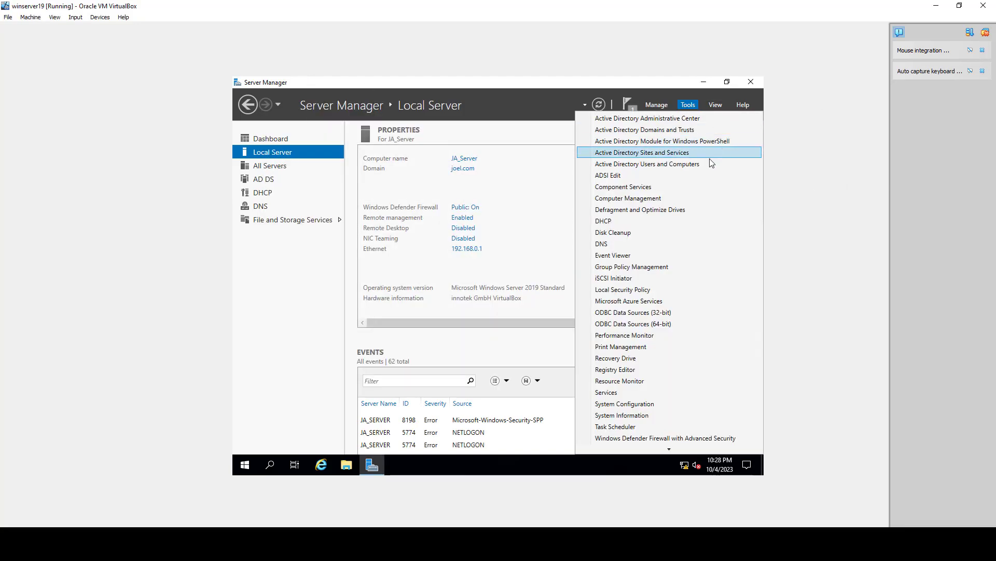
{"action": "left_click", "coordinate": [610, 243]}
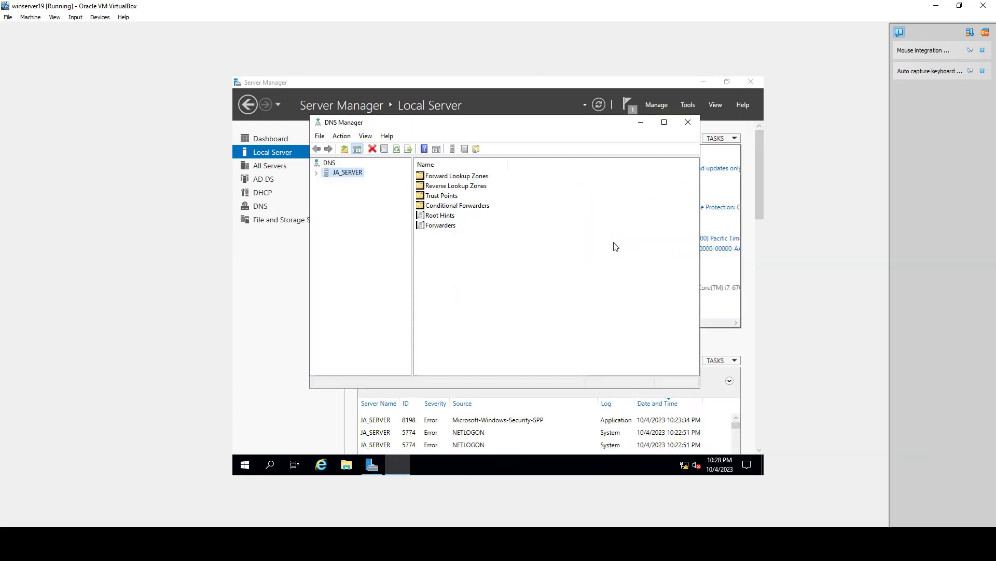
{"action": "left_click", "coordinate": [316, 174]}
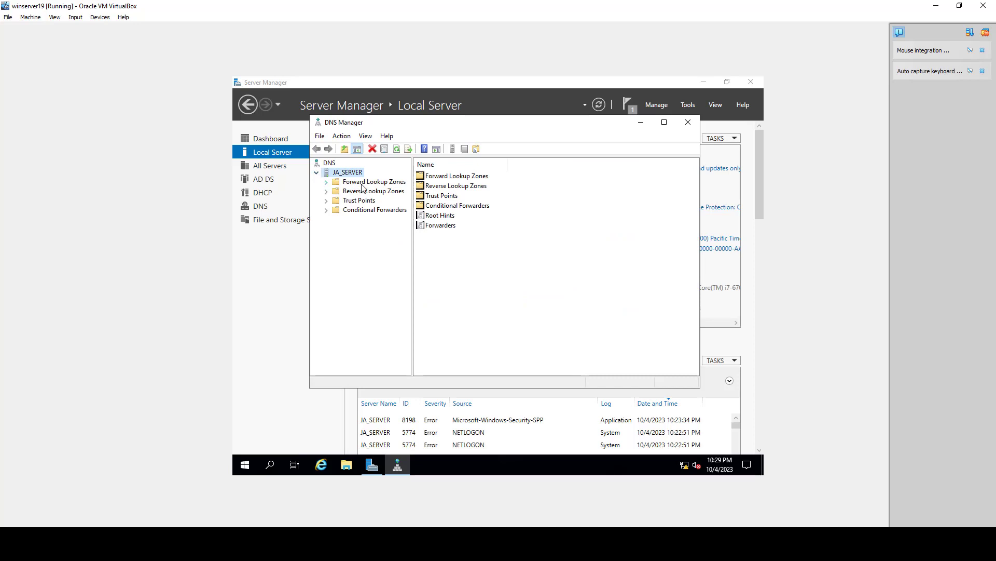
{"action": "left_click", "coordinate": [362, 184]}
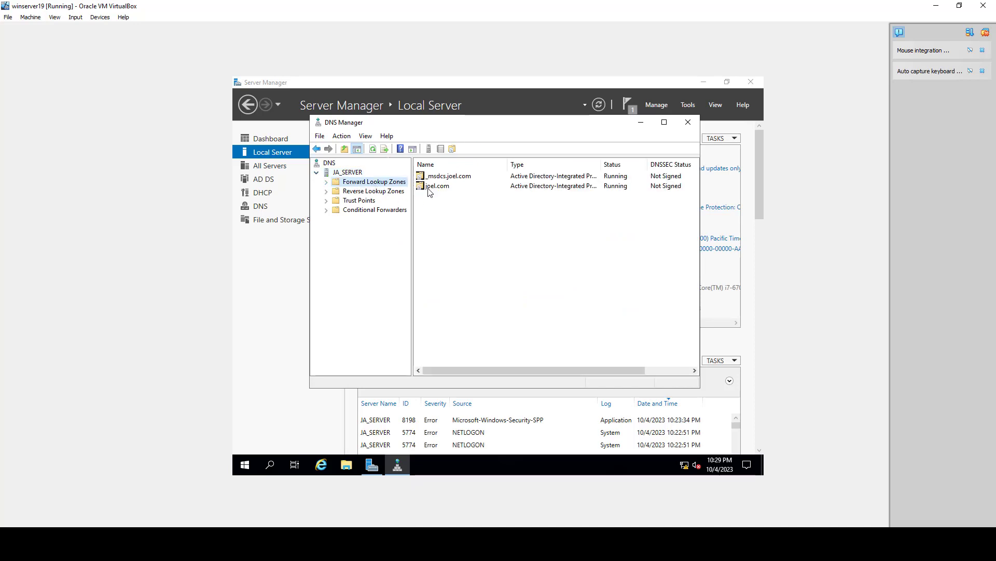
{"action": "left_click", "coordinate": [326, 182]}
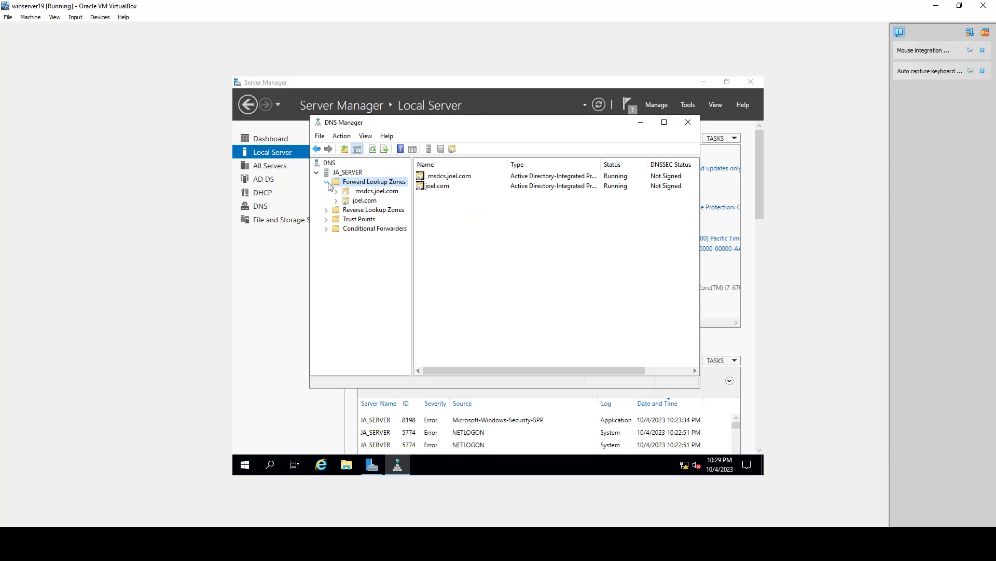
{"action": "left_click", "coordinate": [365, 202]}
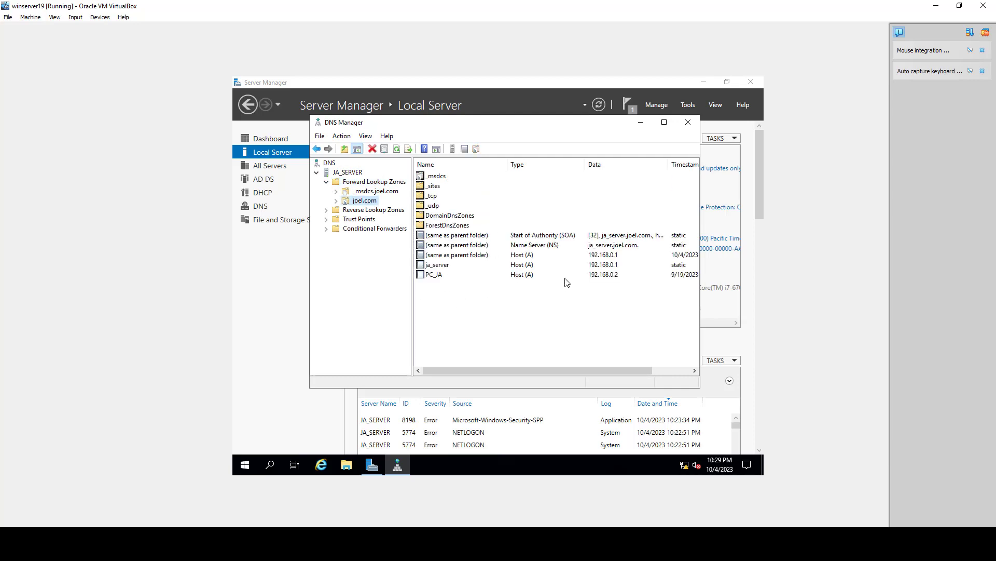
Add a host (A) record named newJ with IP address 192.168.0.1 to the joel.com zone
{"action": "right_click", "coordinate": [448, 296]}
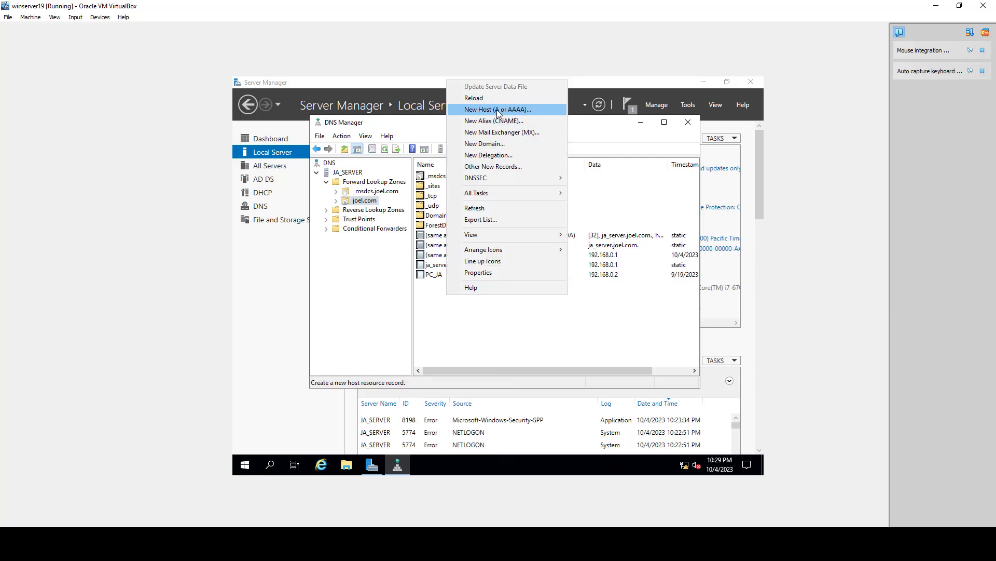
{"action": "right_click", "coordinate": [441, 310]}
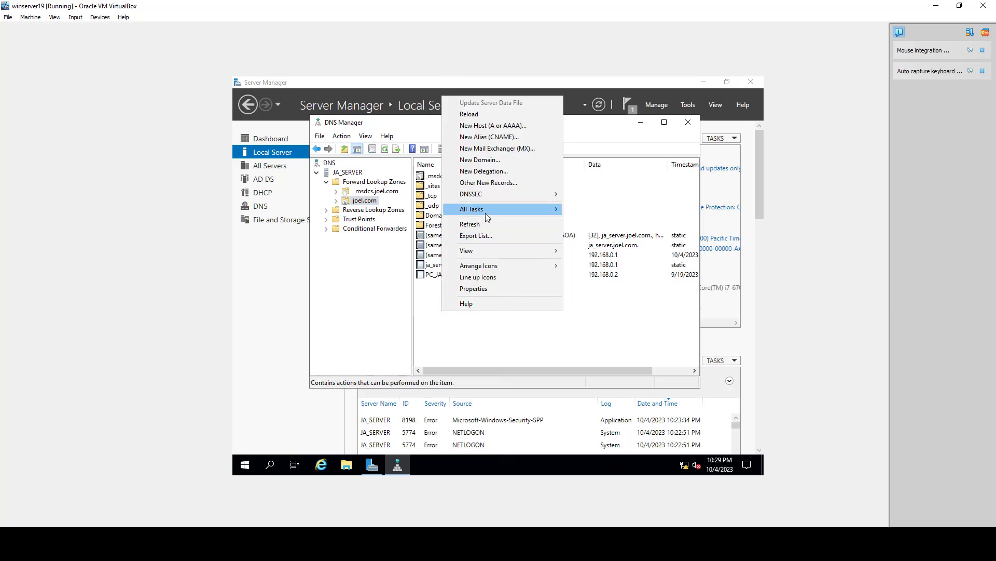
{"action": "left_click", "coordinate": [484, 128]}
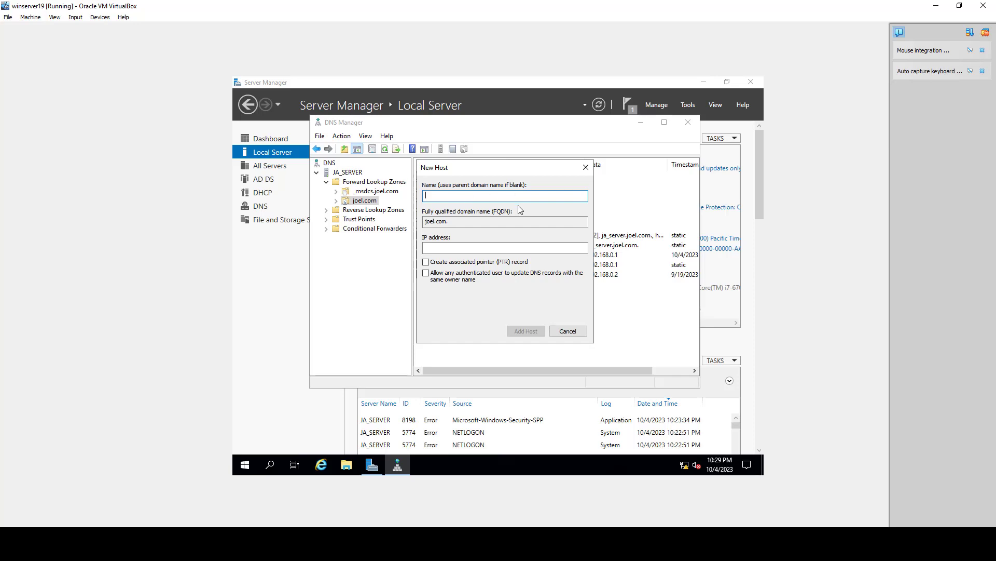
{"action": "type", "text": "newJ"}
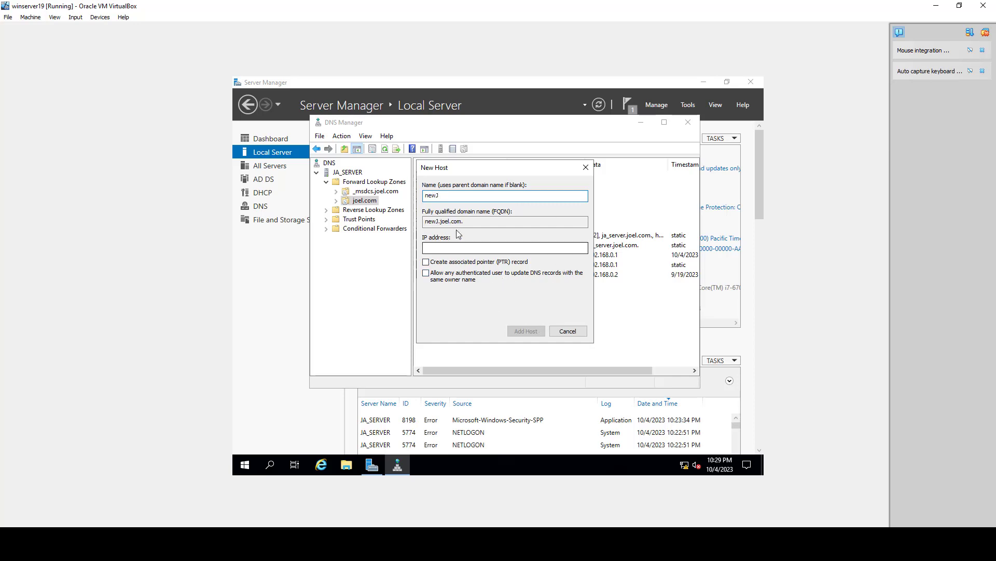
{"action": "left_click", "coordinate": [453, 247]}
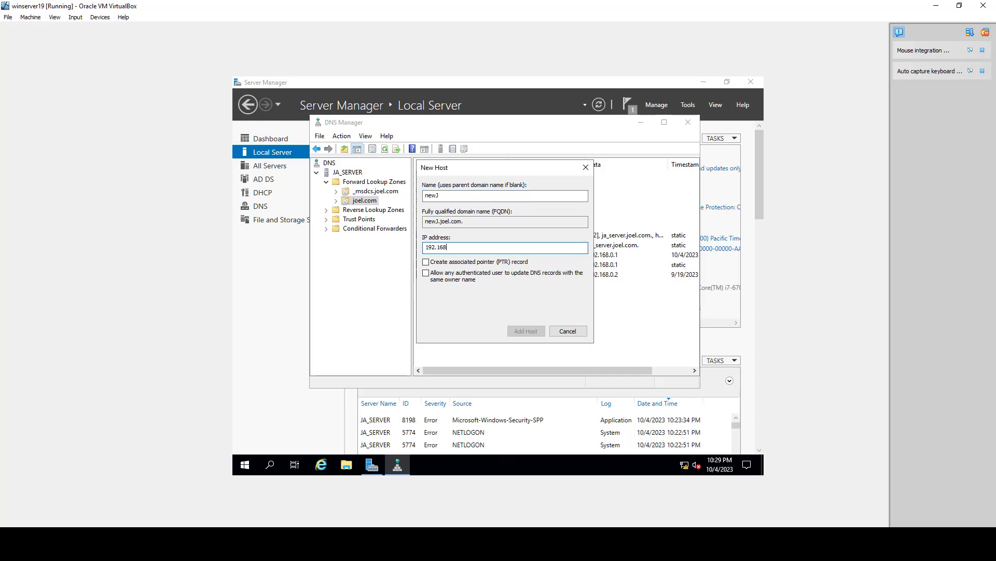
{"action": "type", "text": "192.168.0.1"}
{"action": "left_click", "coordinate": [526, 332]}
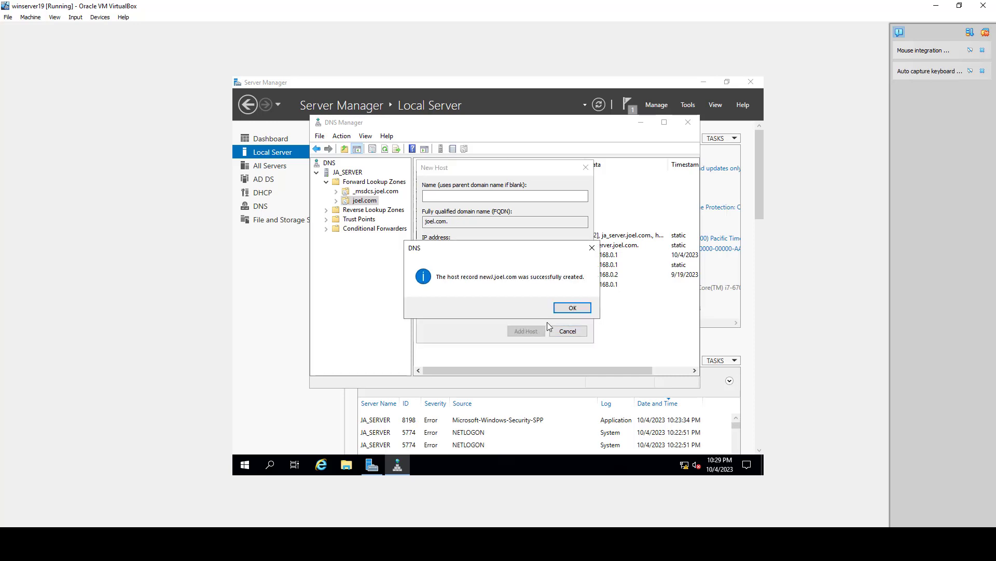
{"action": "left_click", "coordinate": [570, 309]}
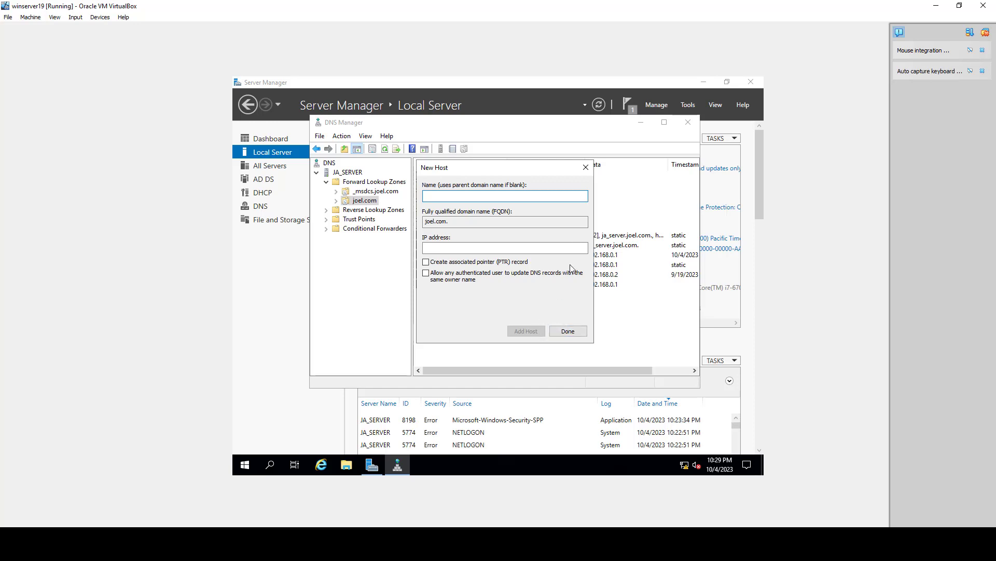
{"action": "left_click", "coordinate": [566, 331]}
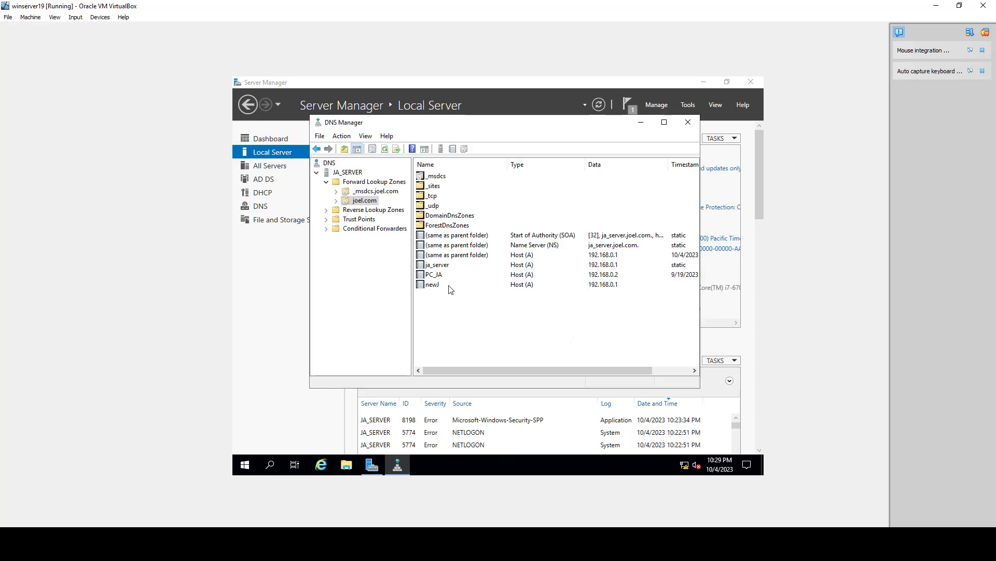
{"action": "left_click", "coordinate": [433, 285]}
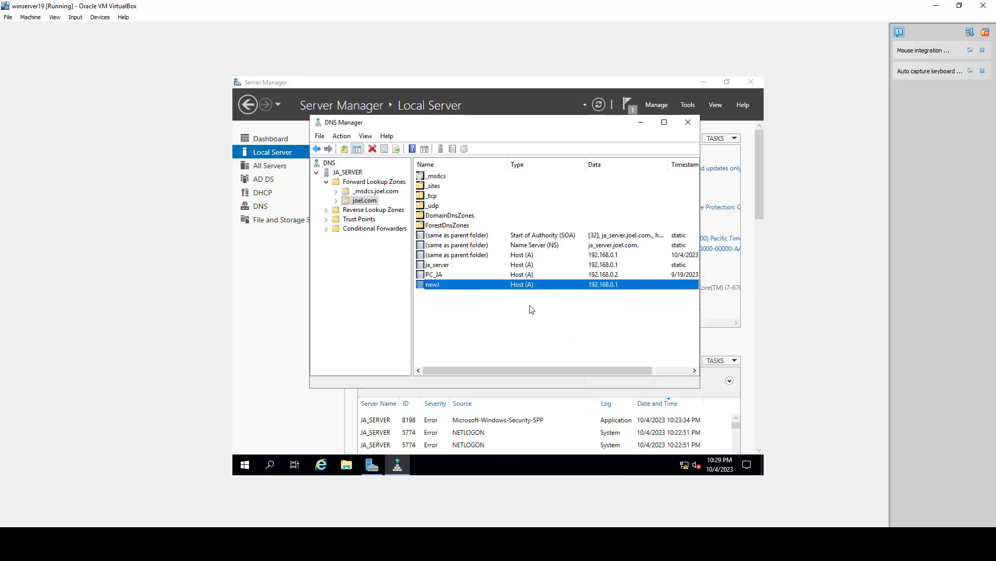
Start a new IPv4 reverse lookup zone as an Active Directory-stored primary zone, replicated to all DNS servers in the domain
{"action": "left_click", "coordinate": [384, 211]}
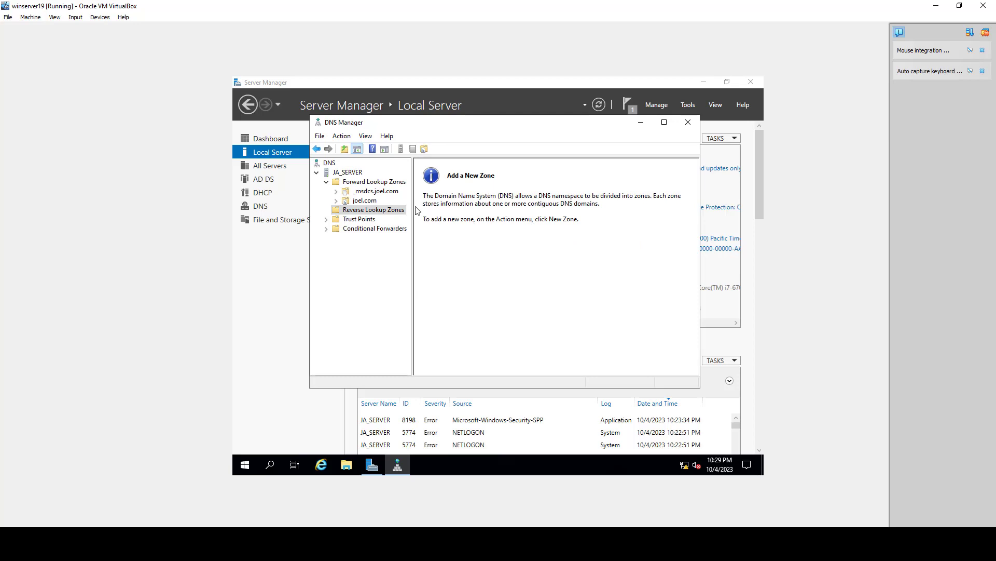
{"action": "right_click", "coordinate": [387, 213]}
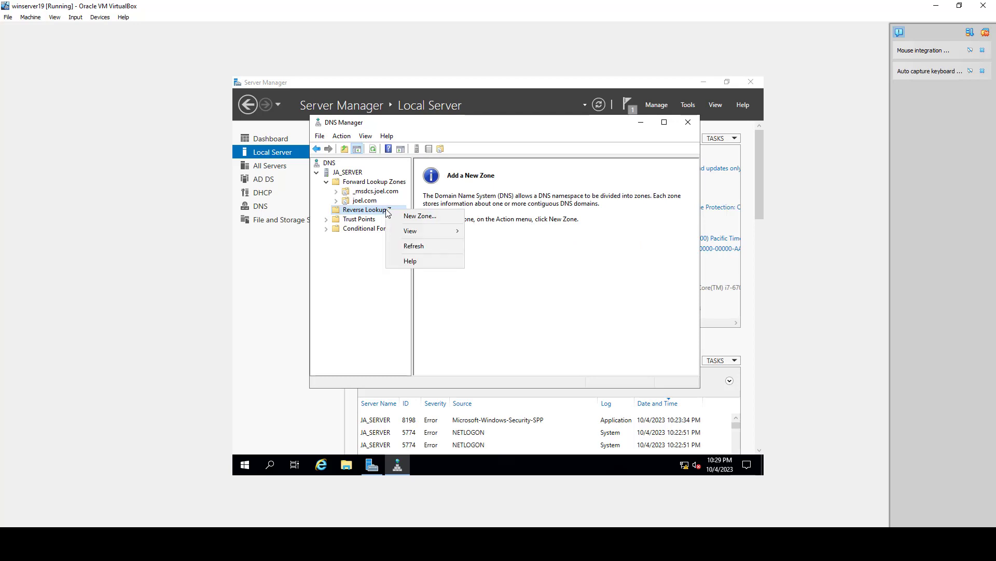
{"action": "left_click", "coordinate": [424, 217]}
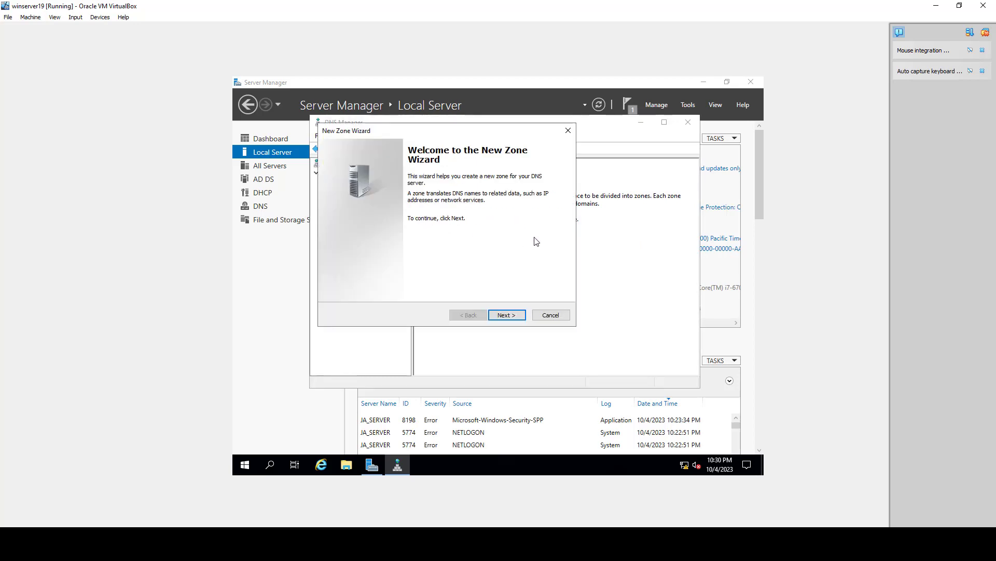
{"action": "left_click", "coordinate": [516, 316]}
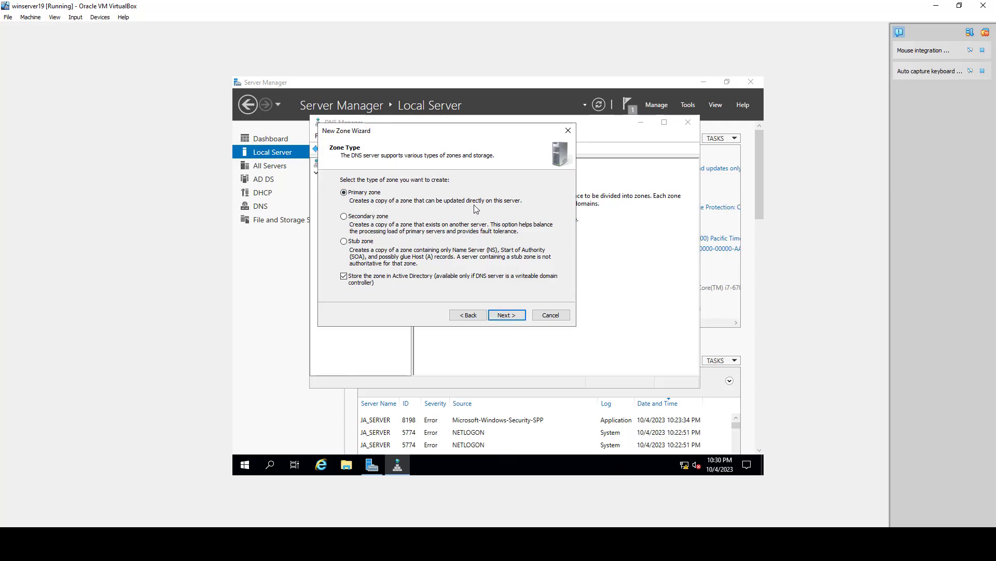
{"action": "left_click", "coordinate": [506, 315]}
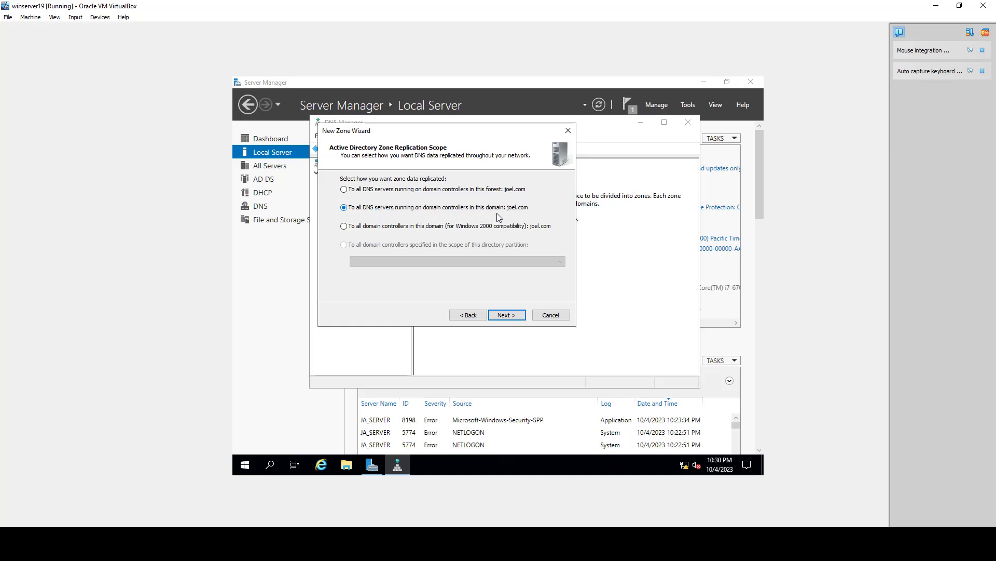
{"action": "left_click", "coordinate": [507, 315]}
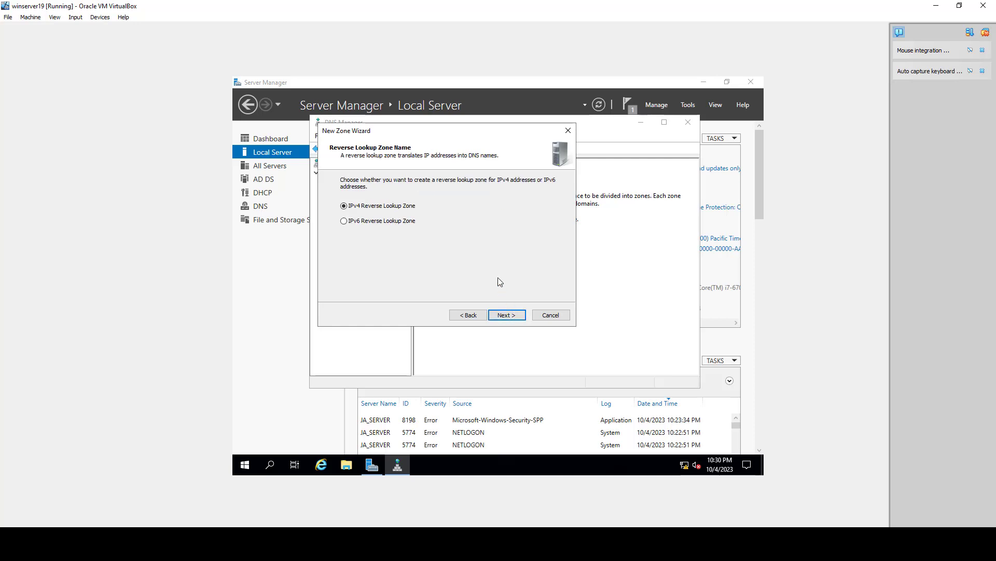
{"action": "left_click", "coordinate": [506, 316]}
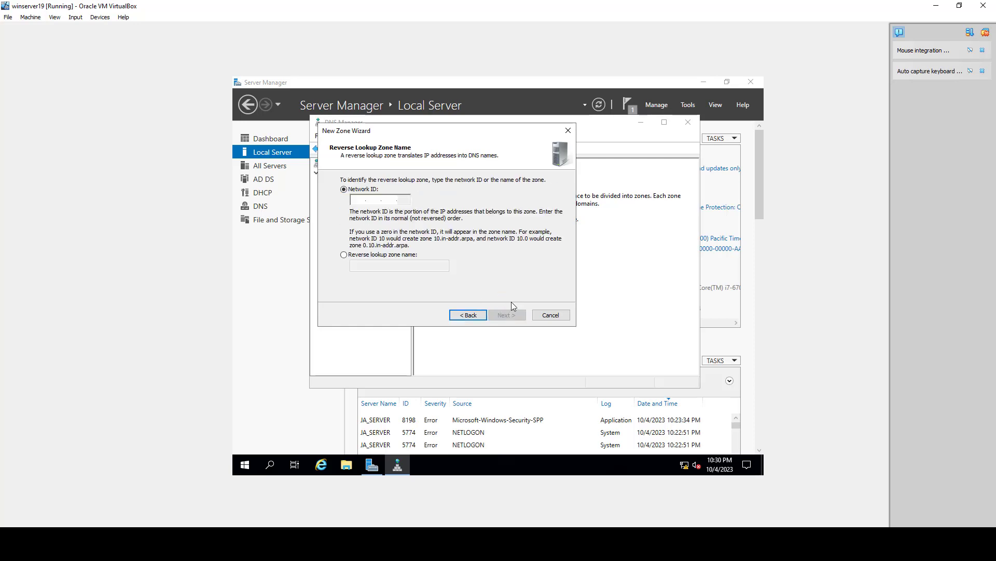
Set the reverse lookup zone's network ID to 192.168.0, disallow dynamic updates, and finish creating the zone
{"action": "left_click", "coordinate": [356, 201]}
{"action": "type", "text": "192.168."}
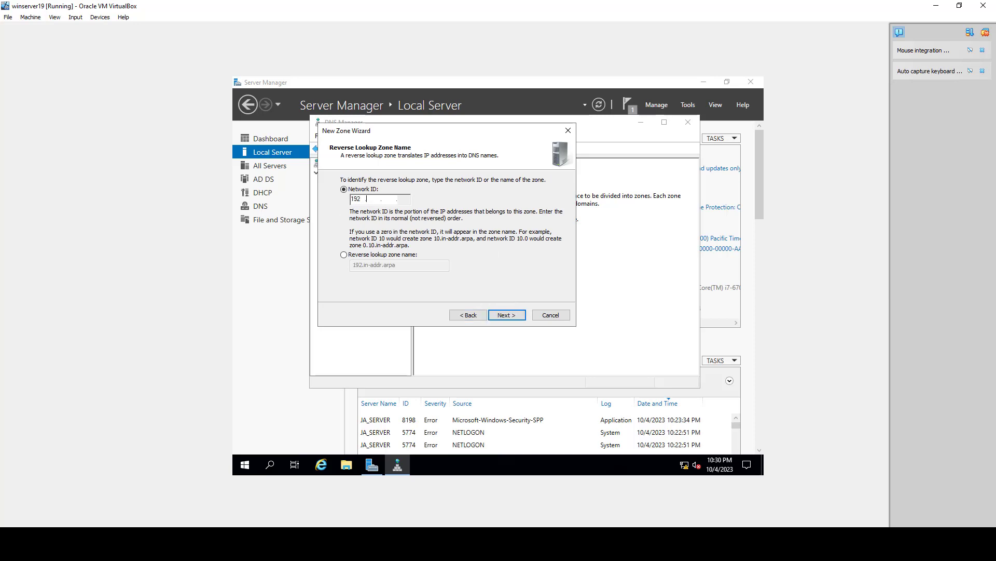
{"action": "type", "text": "0"}
{"action": "left_click", "coordinate": [511, 318]}
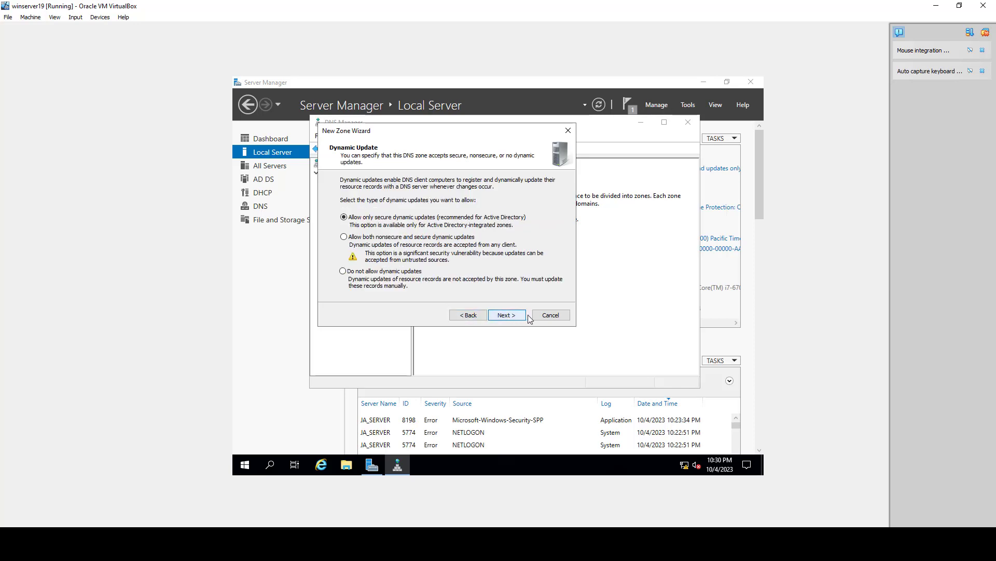
{"action": "left_click", "coordinate": [344, 272]}
{"action": "left_click", "coordinate": [516, 316]}
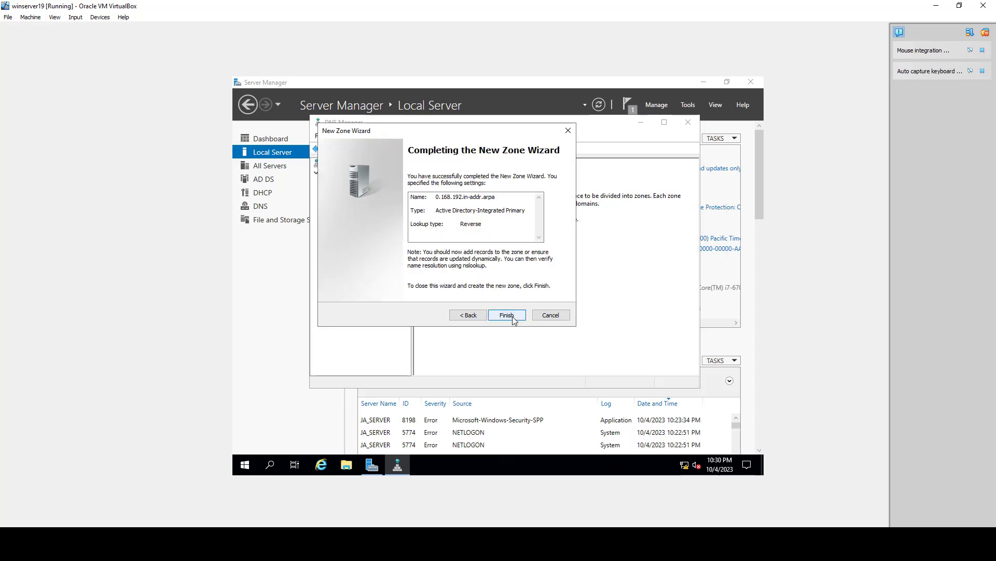
{"action": "left_click", "coordinate": [508, 315]}
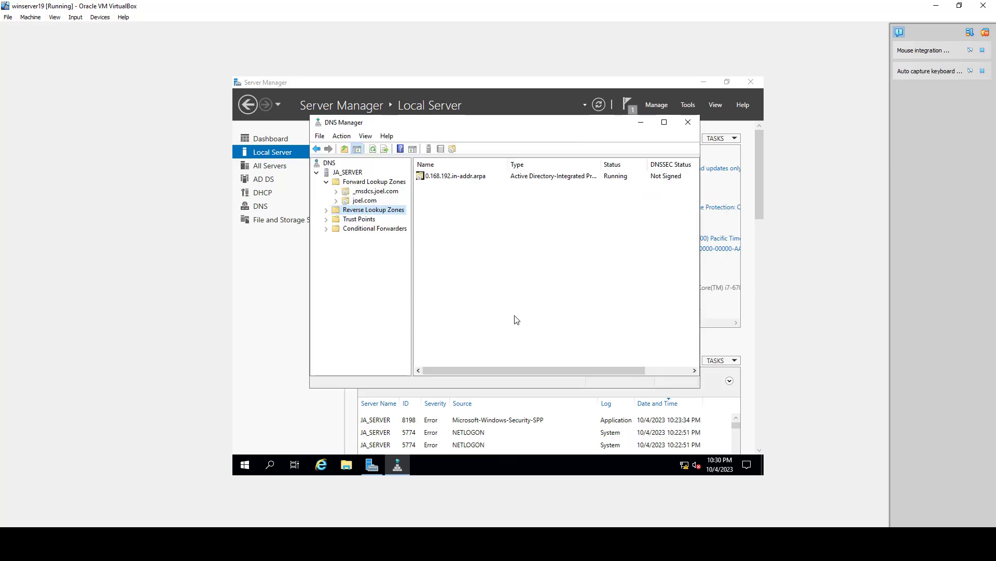
Open the 0.168.192.in-addr.arpa reverse lookup zone and start a new pointer (PTR) record in it
{"action": "left_click", "coordinate": [430, 178]}
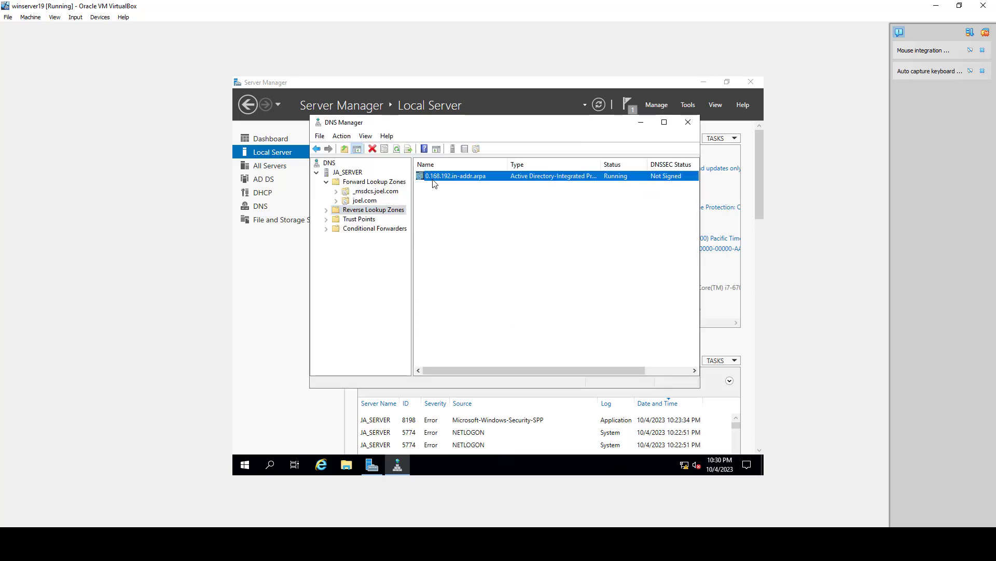
{"action": "left_click", "coordinate": [327, 210]}
{"action": "left_click", "coordinate": [373, 219]}
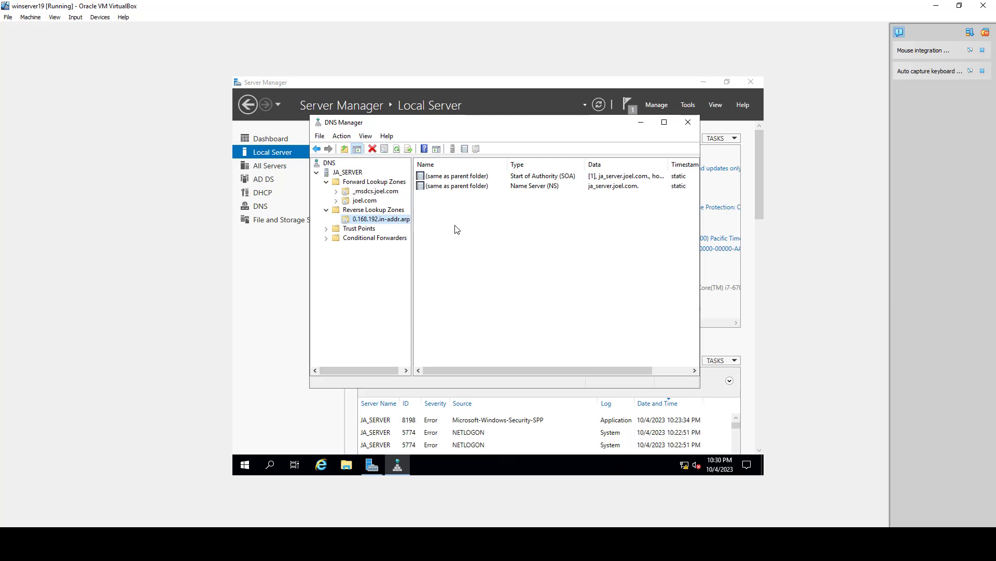
{"action": "right_click", "coordinate": [450, 205]}
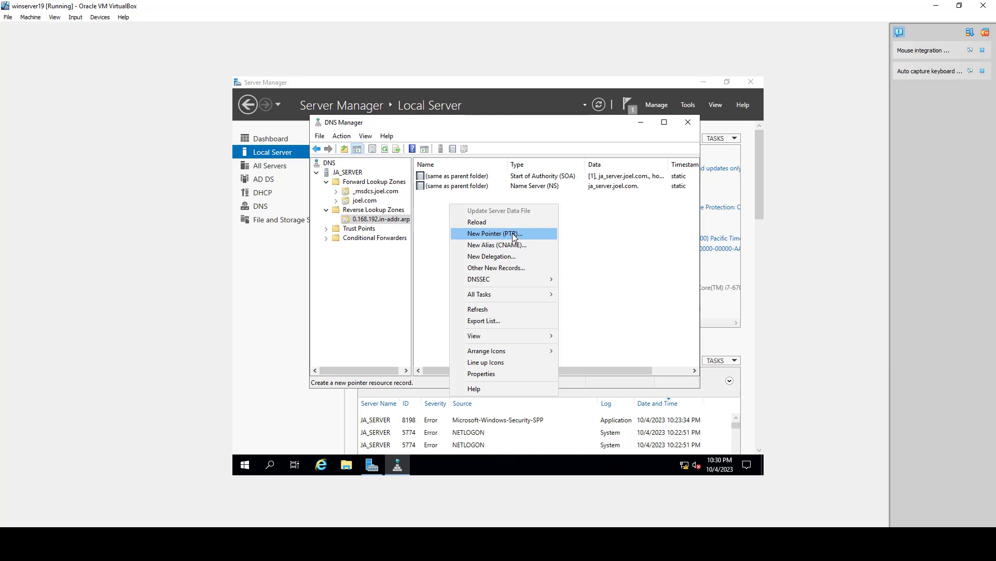
{"action": "left_click", "coordinate": [514, 235]}
{"action": "left_click", "coordinate": [448, 183]}
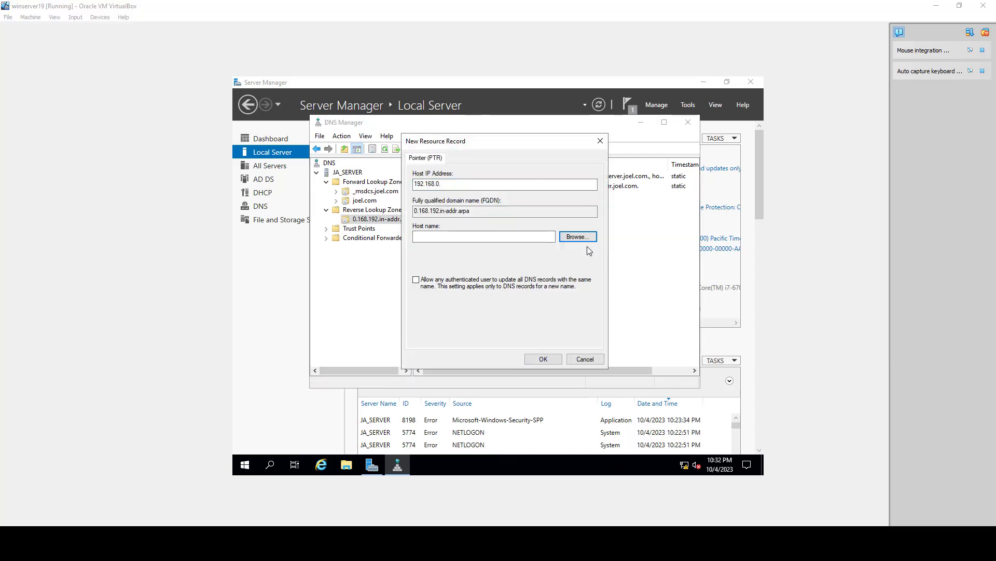
Create the pointer record for newJ.joel.com by selecting the newJ host from JA_SERVER's joel.com forward lookup zone
{"action": "left_click", "coordinate": [579, 242]}
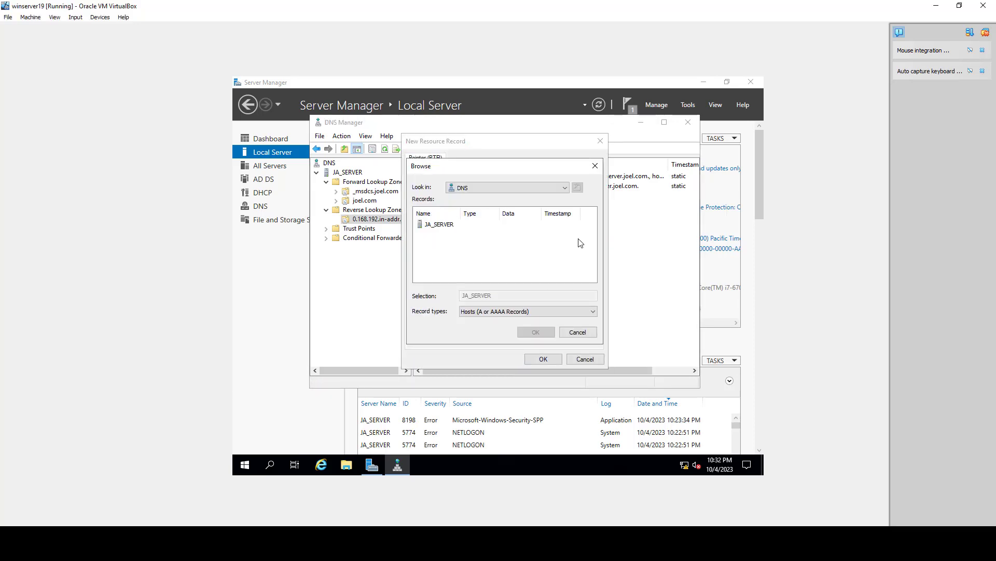
{"action": "double_click", "coordinate": [431, 227]}
{"action": "double_click", "coordinate": [439, 225]}
{"action": "double_click", "coordinate": [435, 234]}
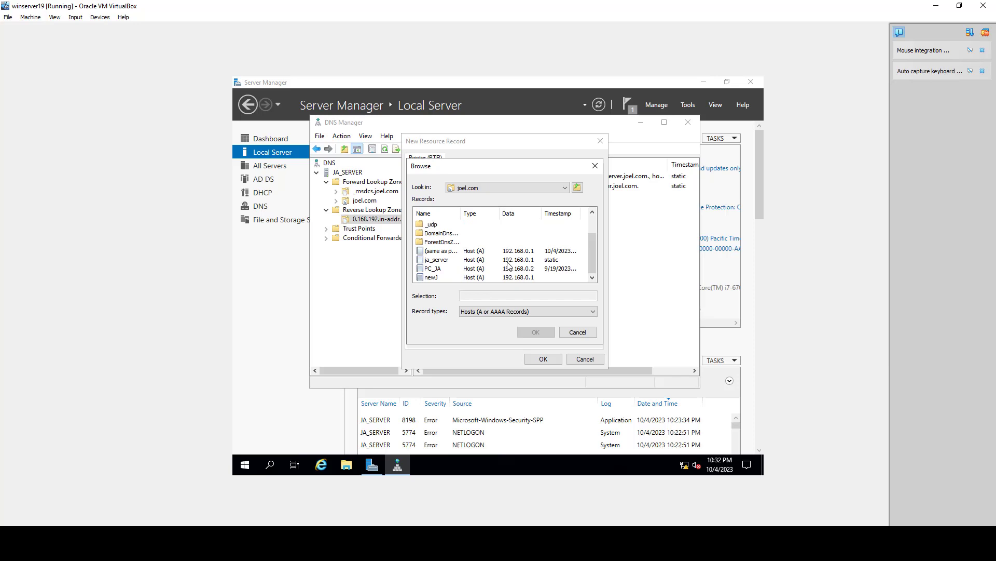
{"action": "left_click", "coordinate": [435, 277]}
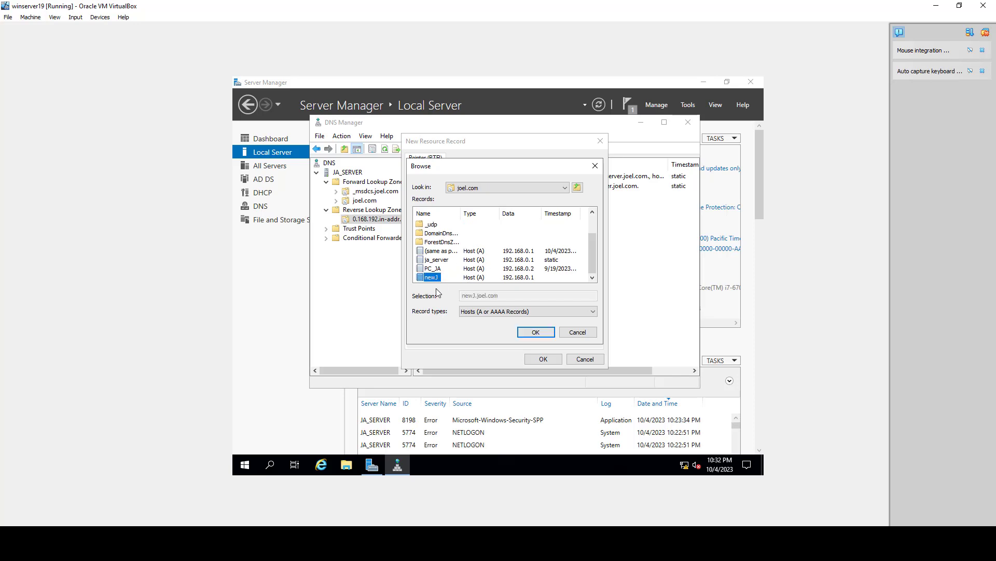
{"action": "left_click", "coordinate": [535, 332]}
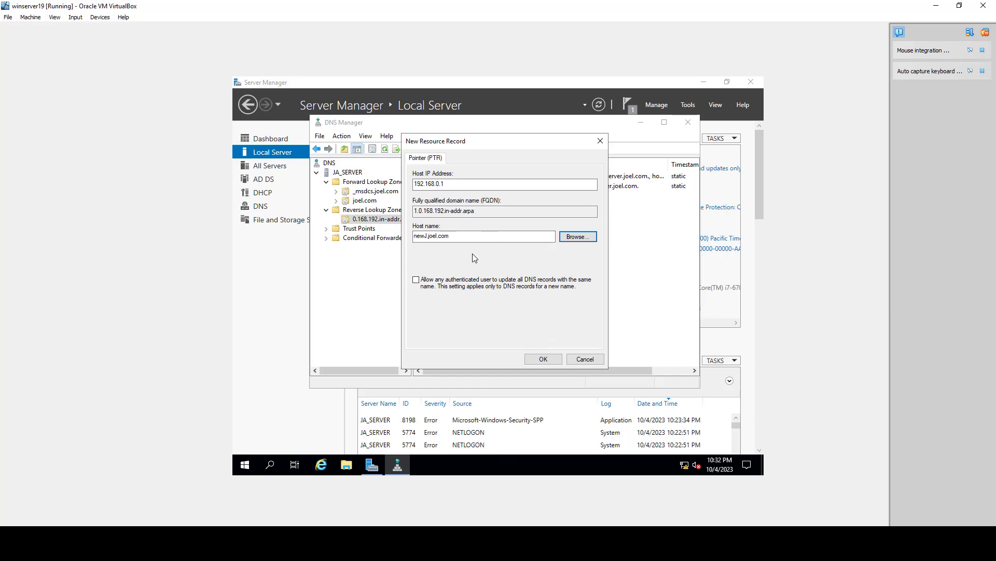
{"action": "left_click", "coordinate": [544, 359]}
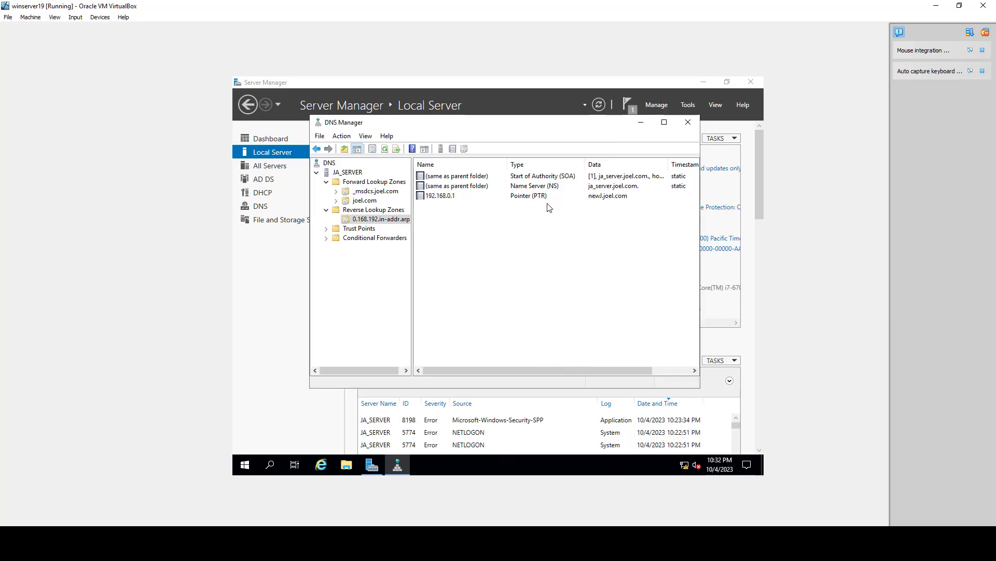
{"action": "left_click", "coordinate": [450, 202]}
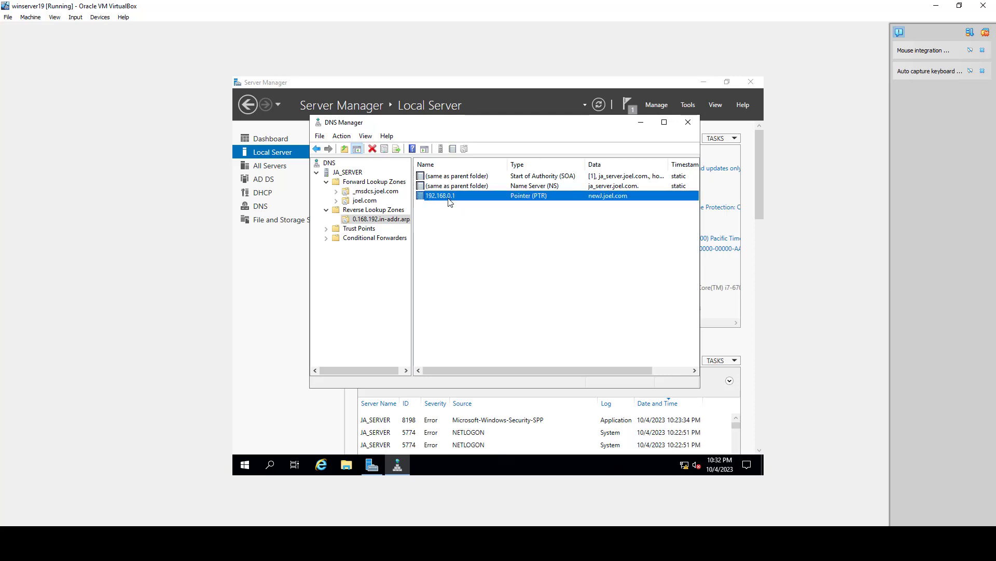
{"action": "left_click", "coordinate": [502, 237]}
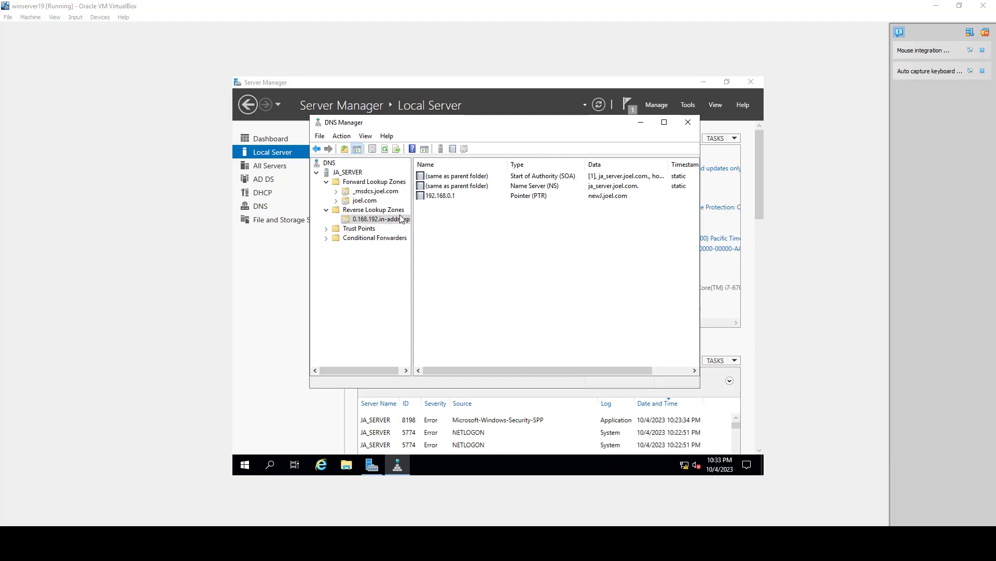
Launch nslookup for JA_SERVER, look up 192.168.0.1, and minimize the console
{"action": "left_click", "coordinate": [350, 173]}
{"action": "right_click", "coordinate": [350, 174]}
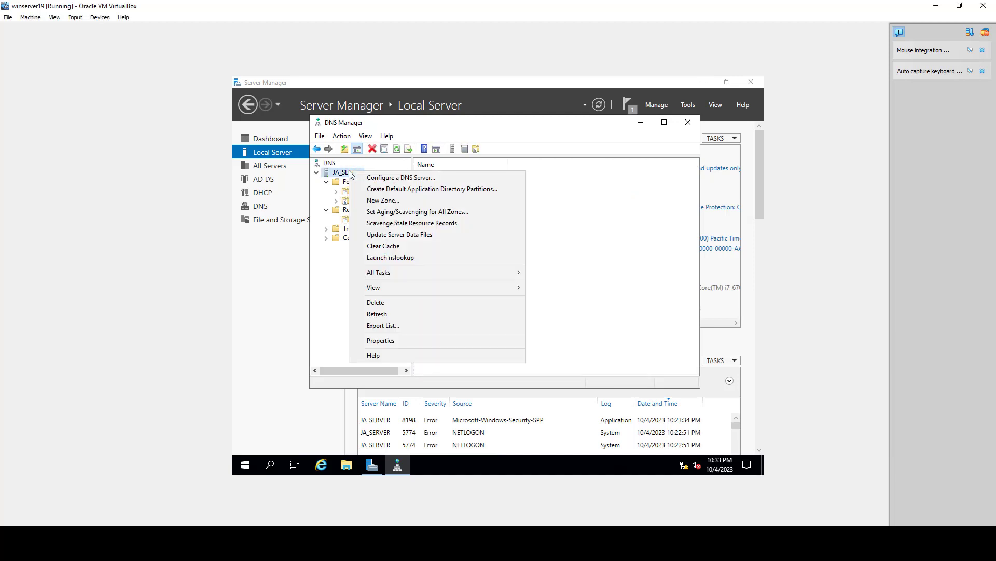
{"action": "left_click", "coordinate": [384, 260]}
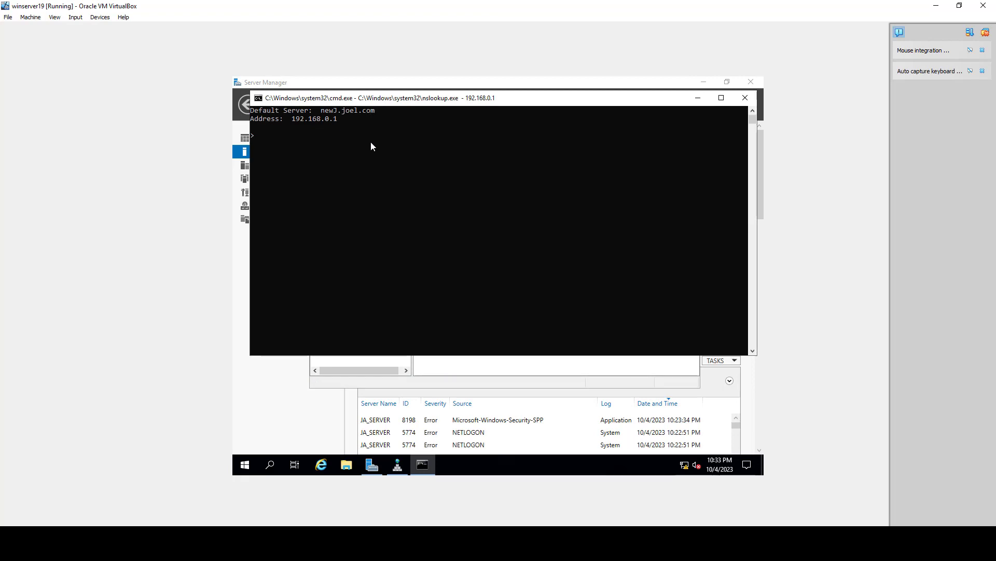
{"action": "type", "text": "192.168.0.1"}
{"action": "key", "text": "Return"}
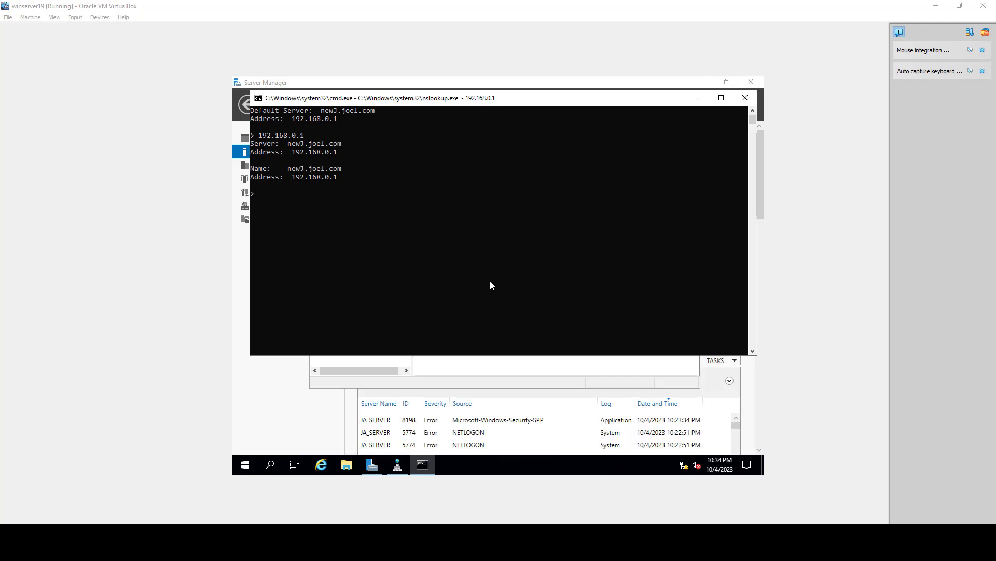
{"action": "left_click", "coordinate": [697, 97]}
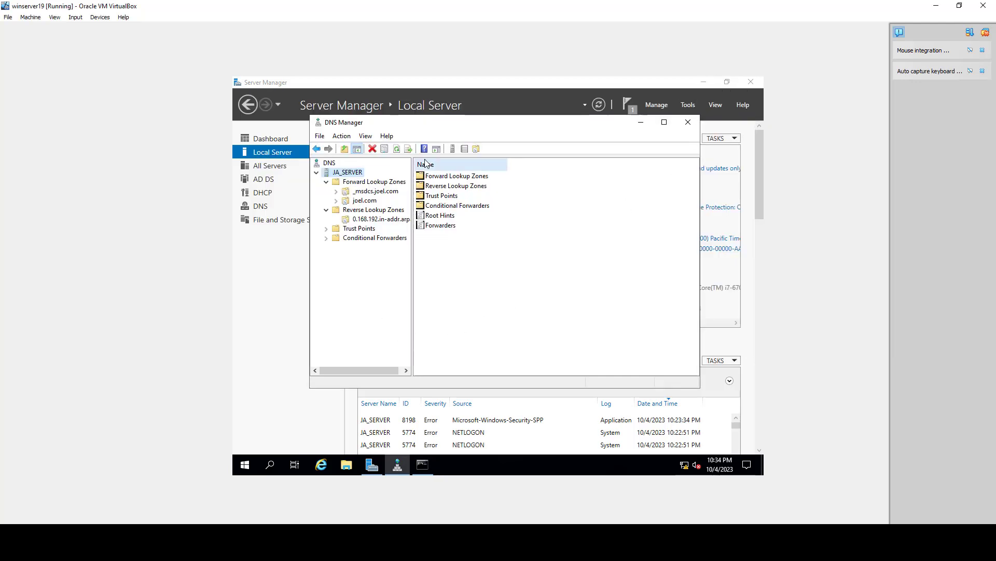
Add a host (A) record named www with IP address 192.168.0.5 to the joel.com forward lookup zone
{"action": "left_click", "coordinate": [374, 201]}
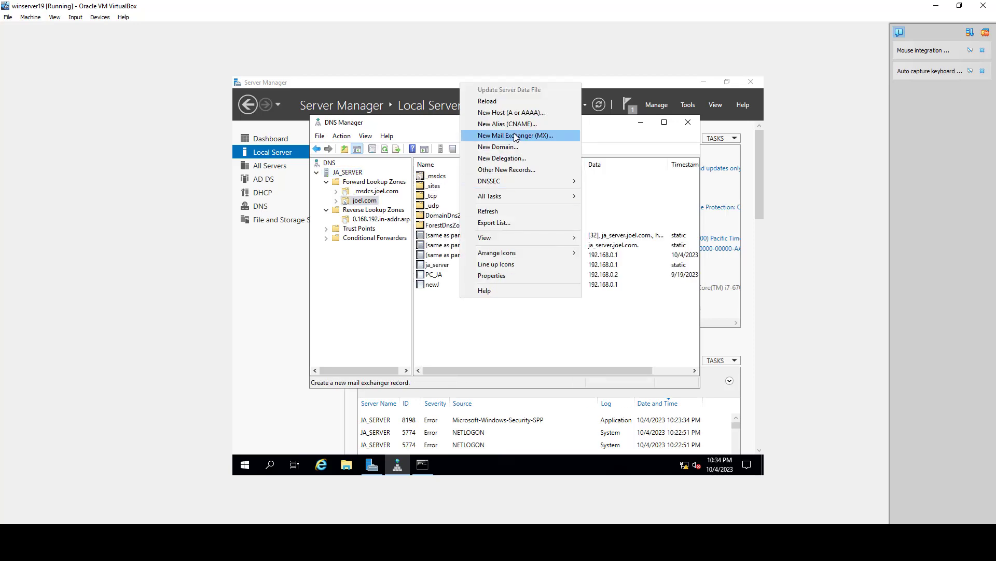
{"action": "left_click", "coordinate": [511, 115]}
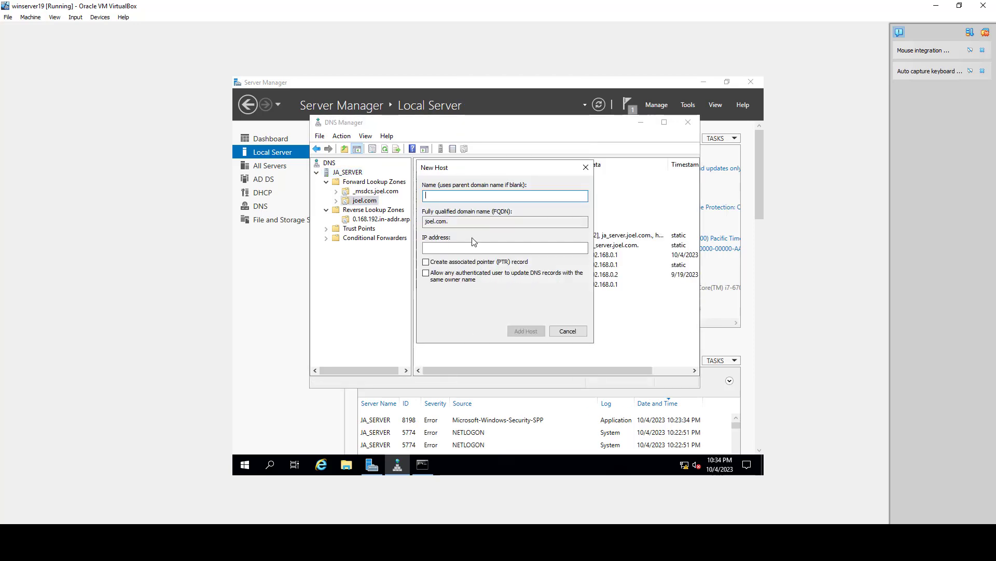
{"action": "type", "text": "www"}
{"action": "left_click", "coordinate": [453, 247]}
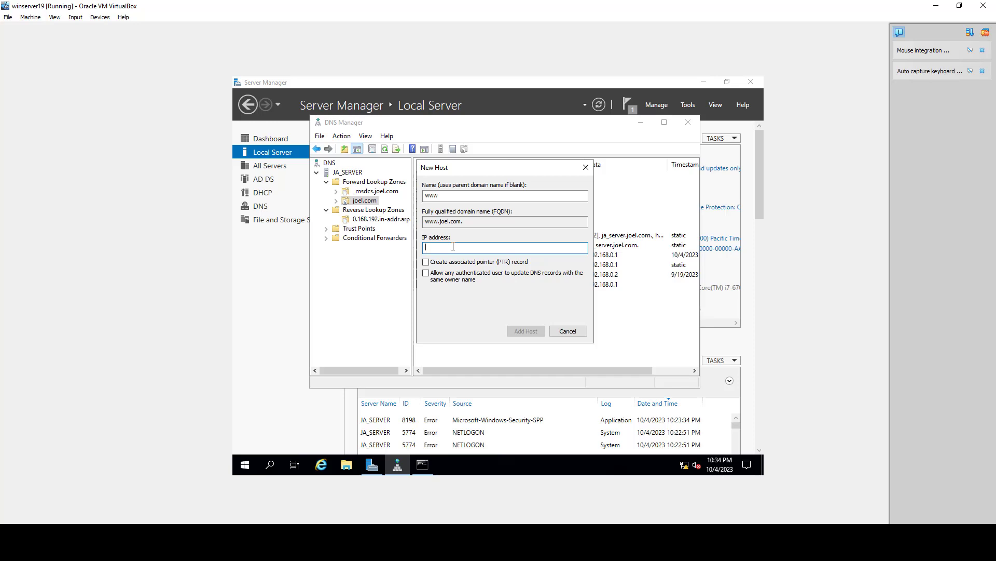
{"action": "type", "text": "192.168.0.5"}
{"action": "left_click", "coordinate": [515, 328]}
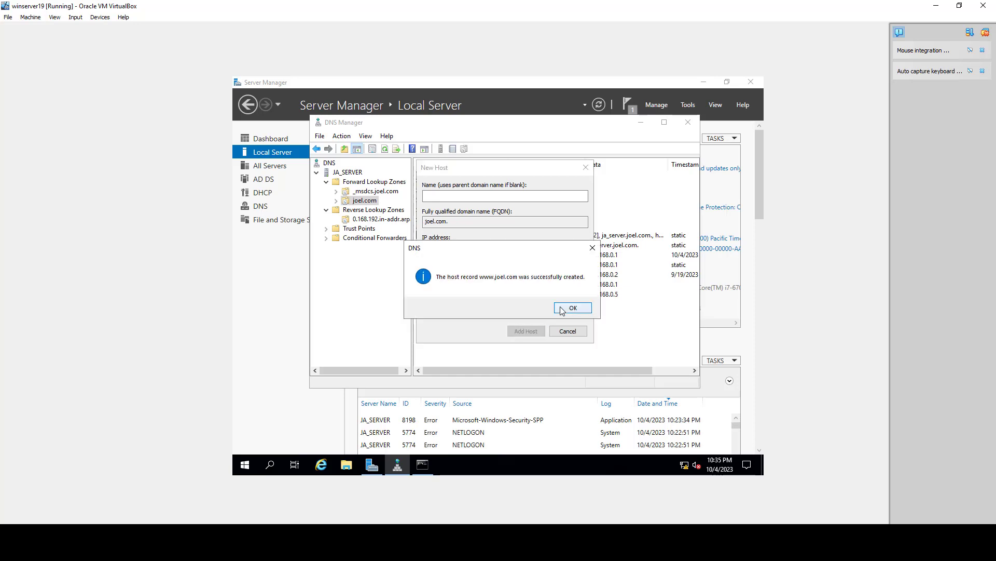
{"action": "left_click", "coordinate": [572, 308]}
{"action": "left_click", "coordinate": [569, 331]}
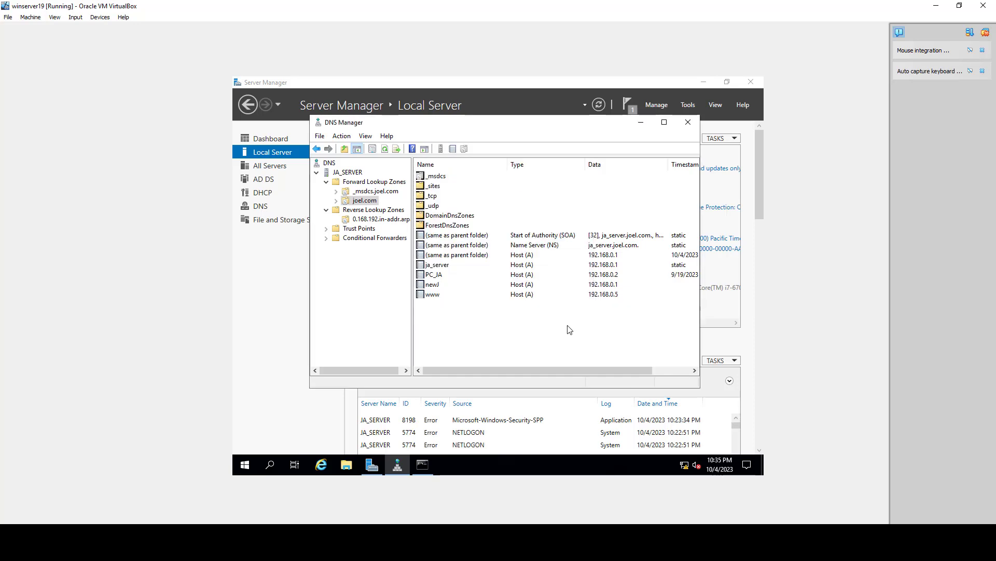
Add a pointer (PTR) record to the 0.168.192.in-addr.arpa zone, using the www host from the joel.com zone
{"action": "left_click", "coordinate": [383, 218]}
{"action": "right_click", "coordinate": [470, 220]}
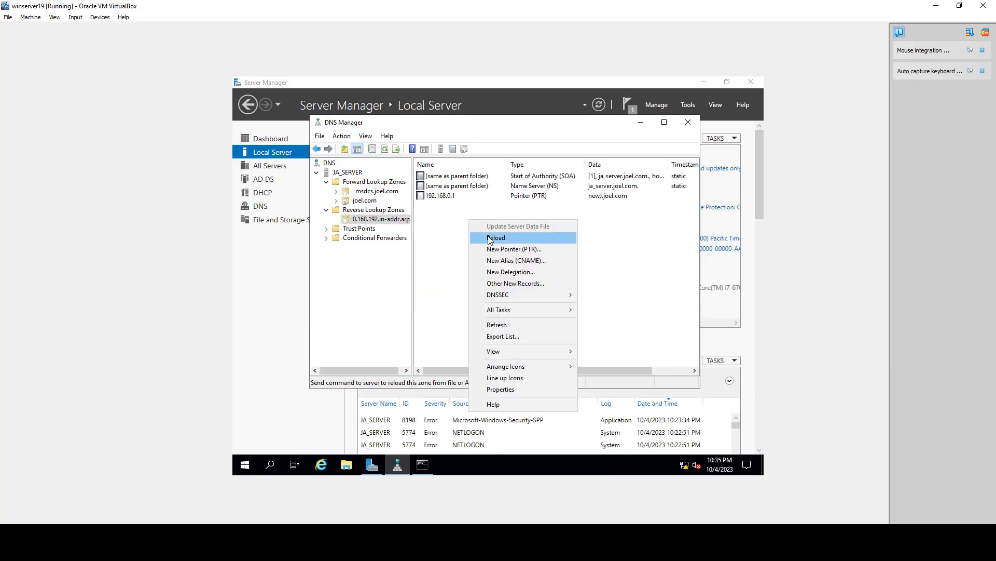
{"action": "left_click", "coordinate": [513, 250]}
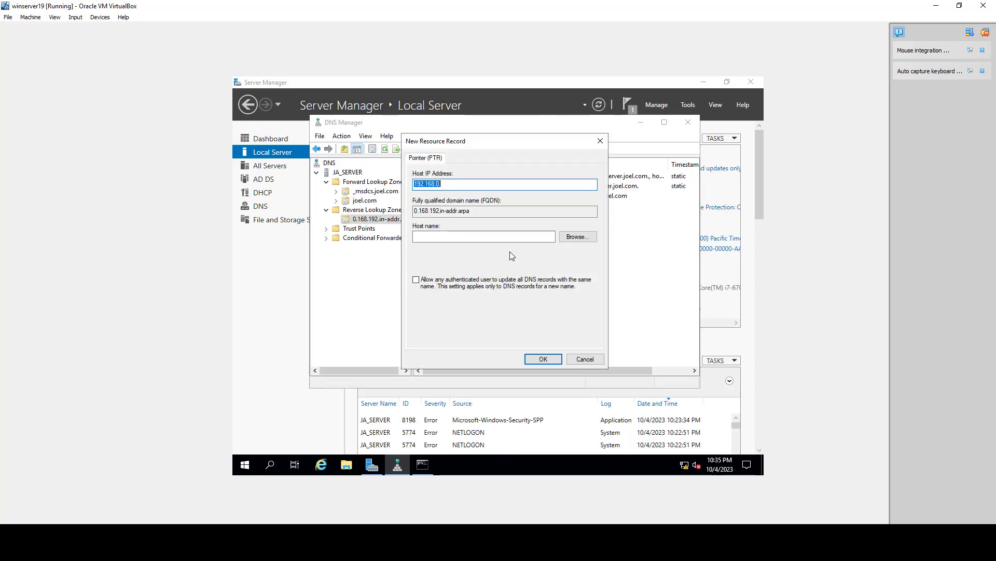
{"action": "left_click", "coordinate": [590, 241]}
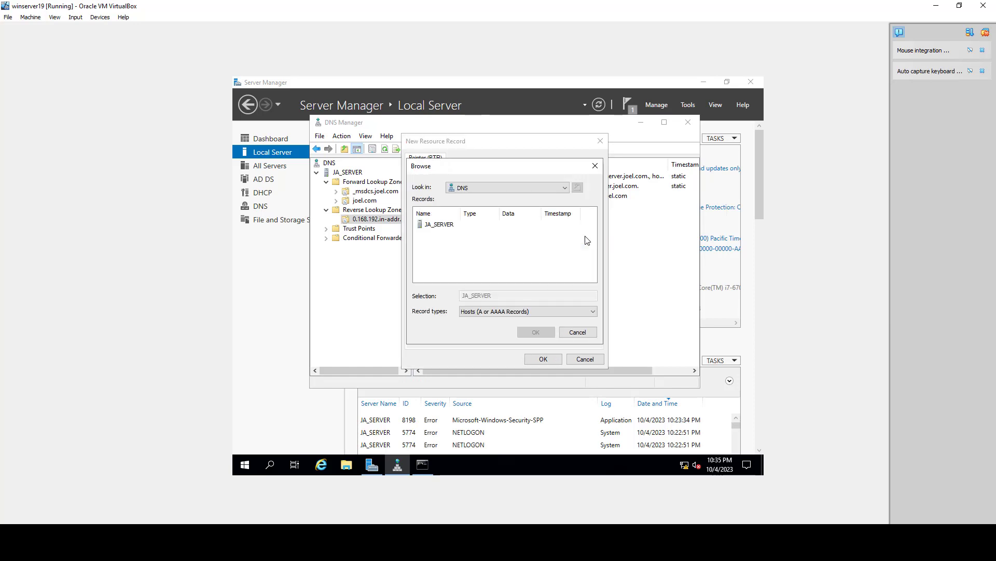
{"action": "double_click", "coordinate": [434, 227]}
{"action": "double_click", "coordinate": [438, 224]}
{"action": "left_click", "coordinate": [437, 234]}
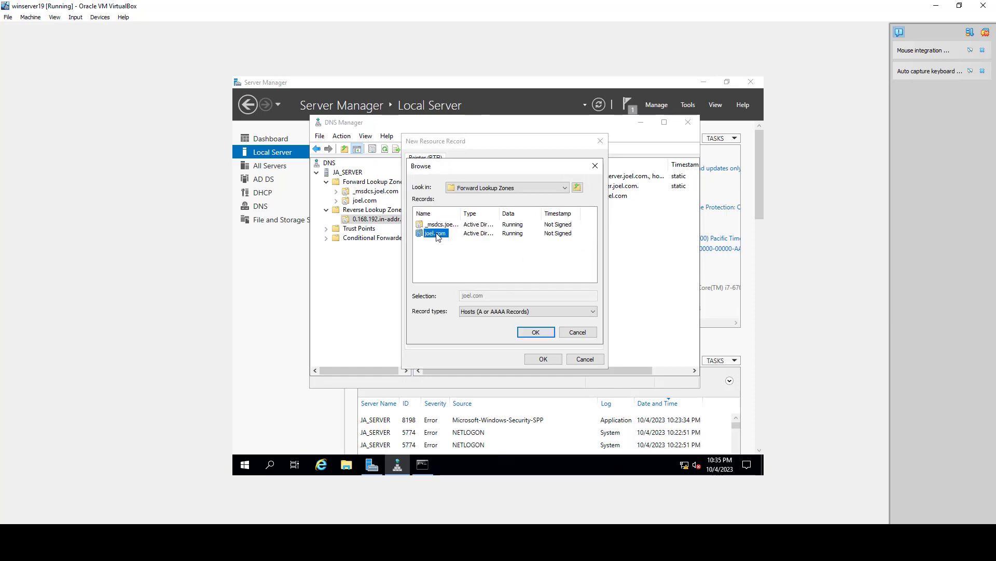
{"action": "double_click", "coordinate": [437, 234]}
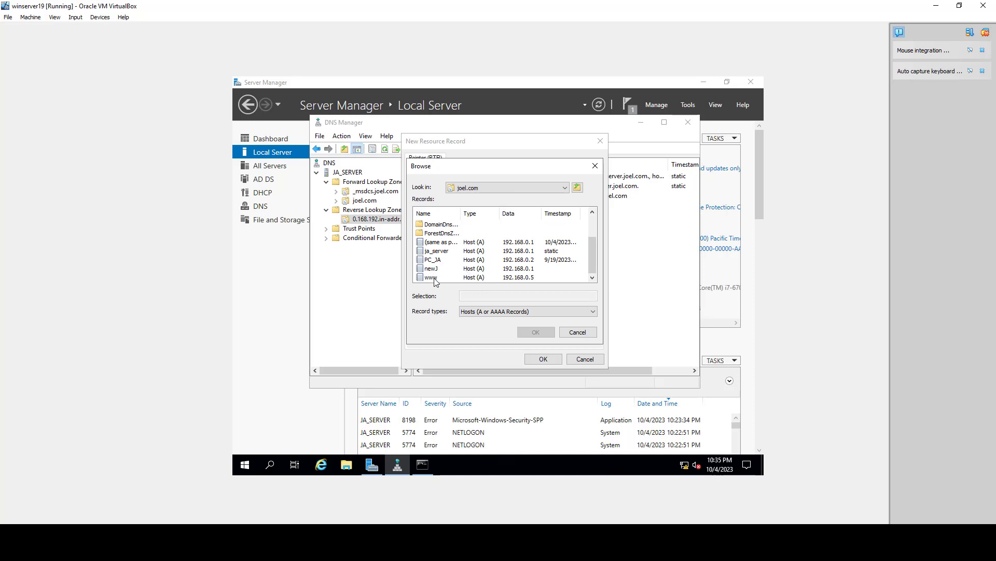
{"action": "left_click", "coordinate": [434, 278]}
{"action": "left_click", "coordinate": [537, 333]}
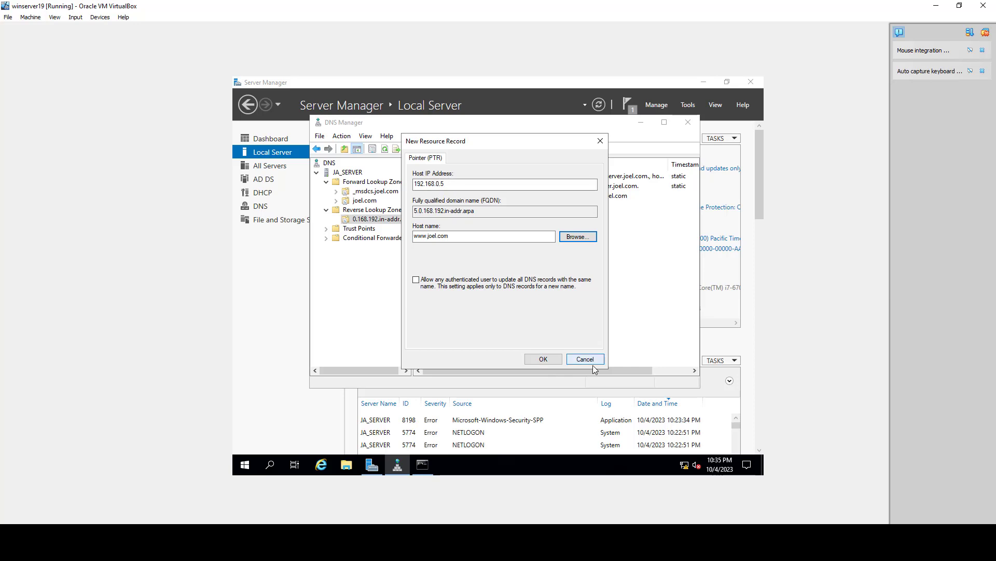
{"action": "left_click", "coordinate": [542, 359]}
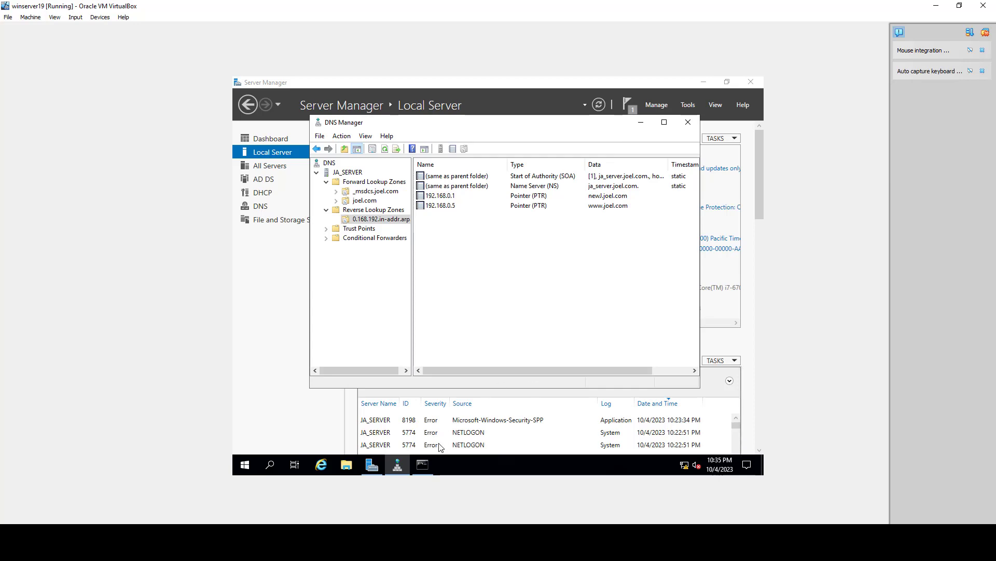
{"action": "left_click", "coordinate": [422, 464]}
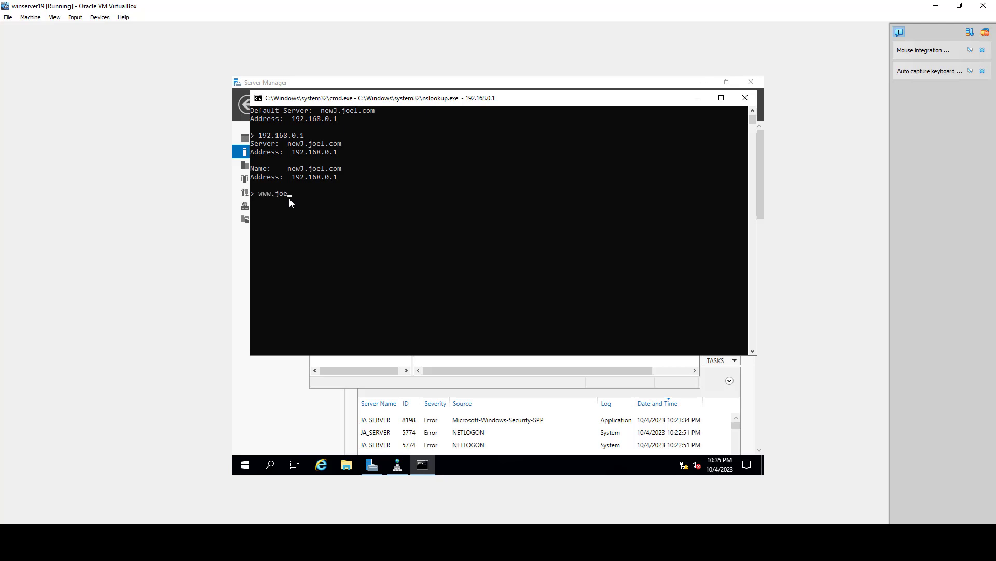
{"action": "type", "text": "www.joel.com"}
{"action": "key", "text": "Return"}
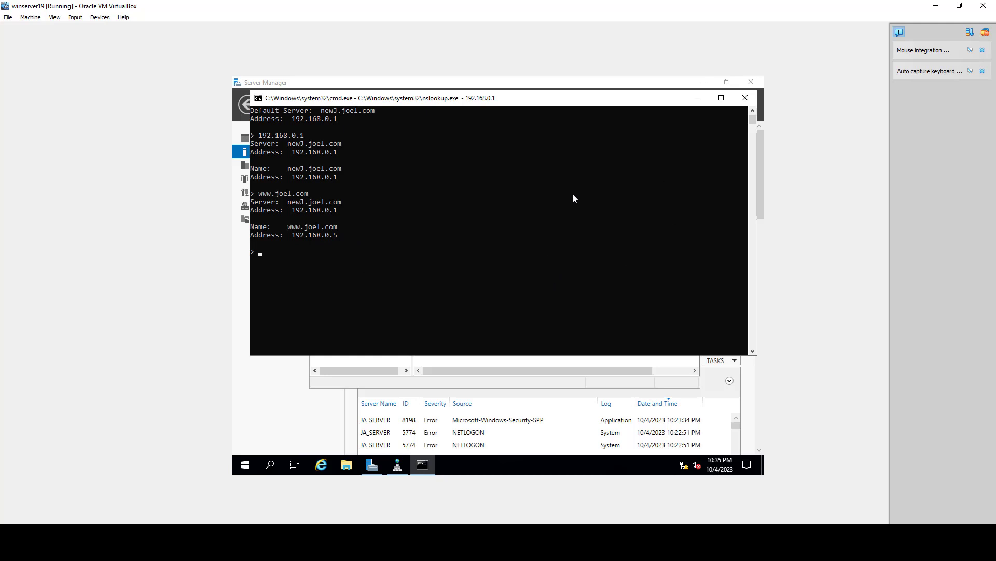
{"action": "left_click_drag", "start_coordinate": [548, 100], "coordinate": [369, 149]}
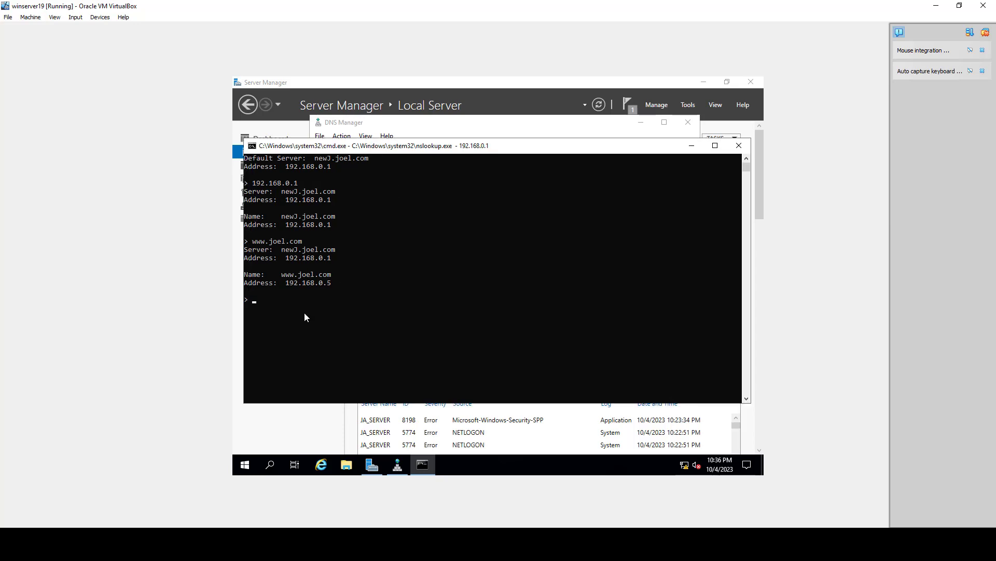